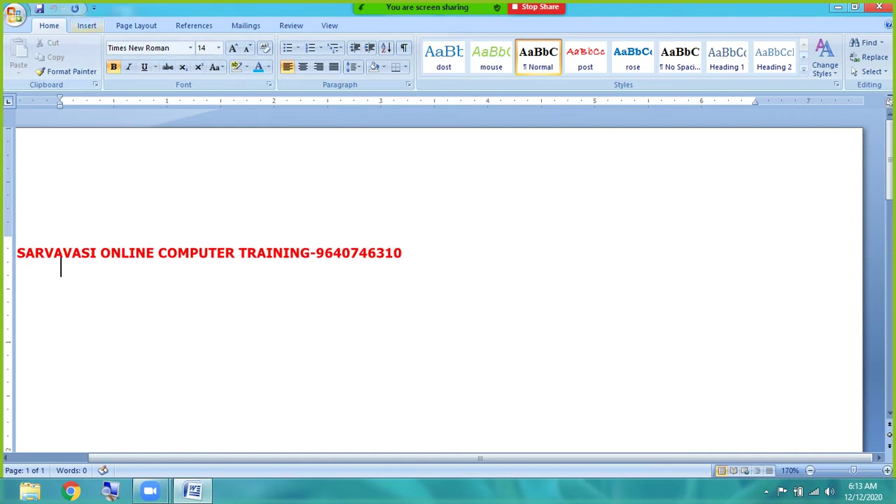
# Insert a 2x2 table around the red training heading from the Insert tab
pyautogui.click(89, 26)
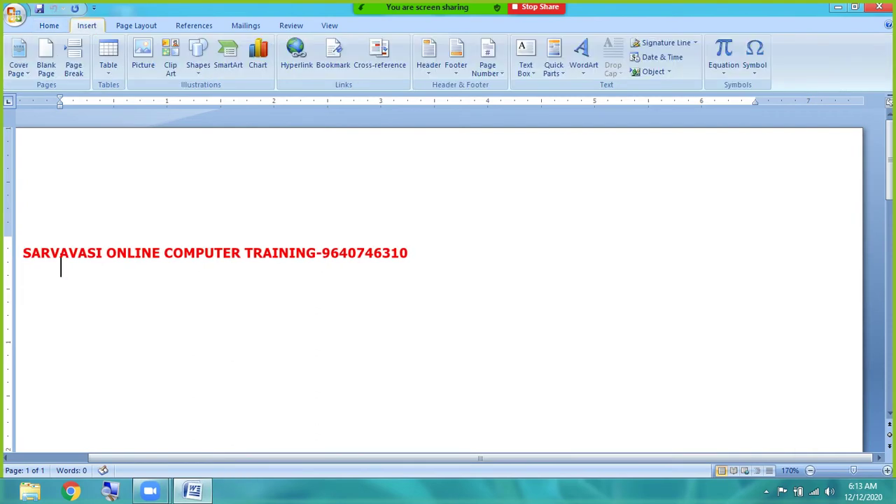
pyautogui.click(108, 56)
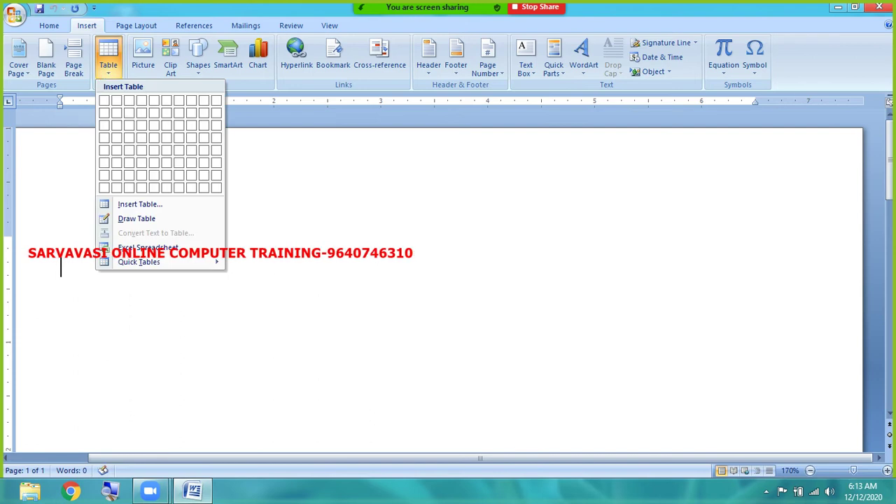
pyautogui.click(116, 112)
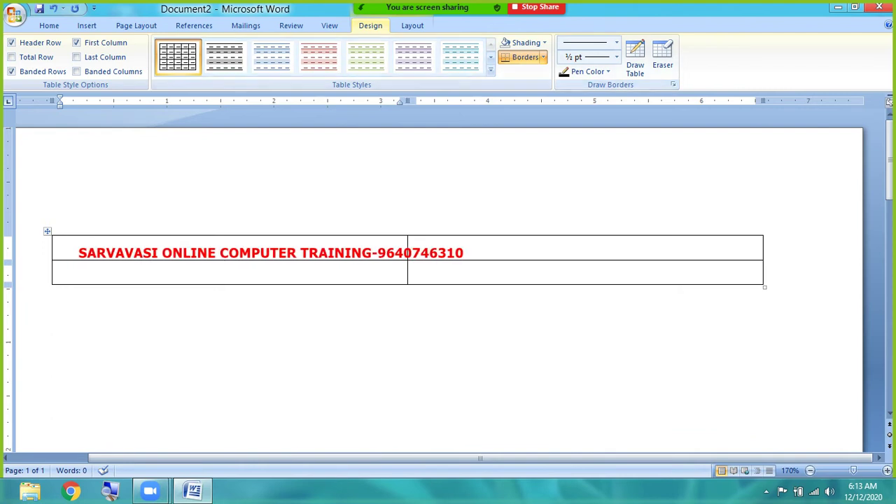
# Show the Table Tools Layout tab, with cells at 0.13" high by 3.33" wide
pyautogui.click(413, 25)
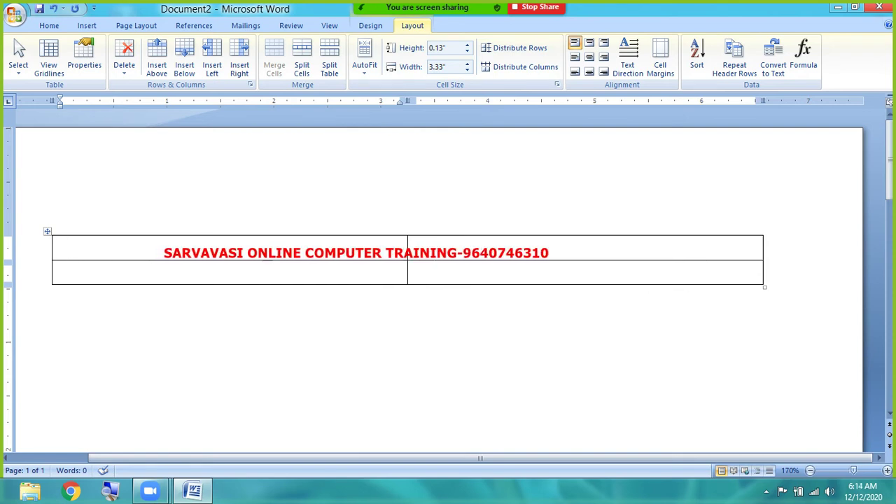
# Add two columns on the right so the table has four columns
pyautogui.click(255, 231)
pyautogui.click(570, 232)
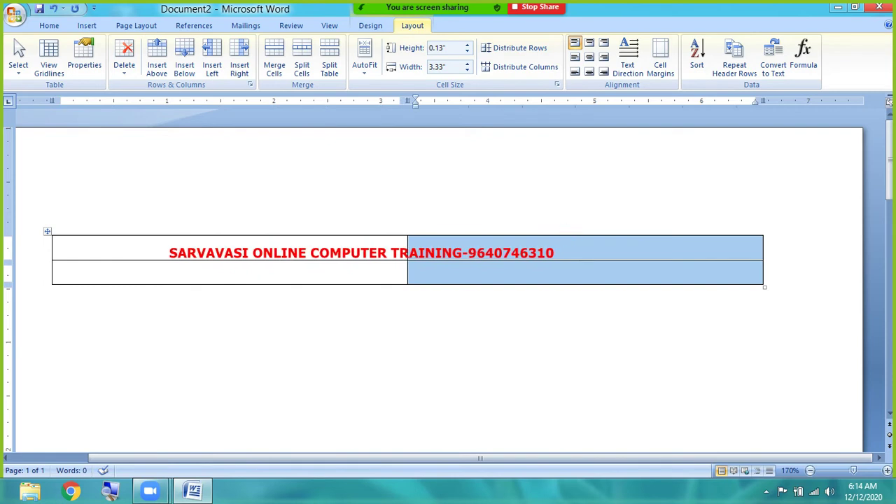
pyautogui.click(280, 254)
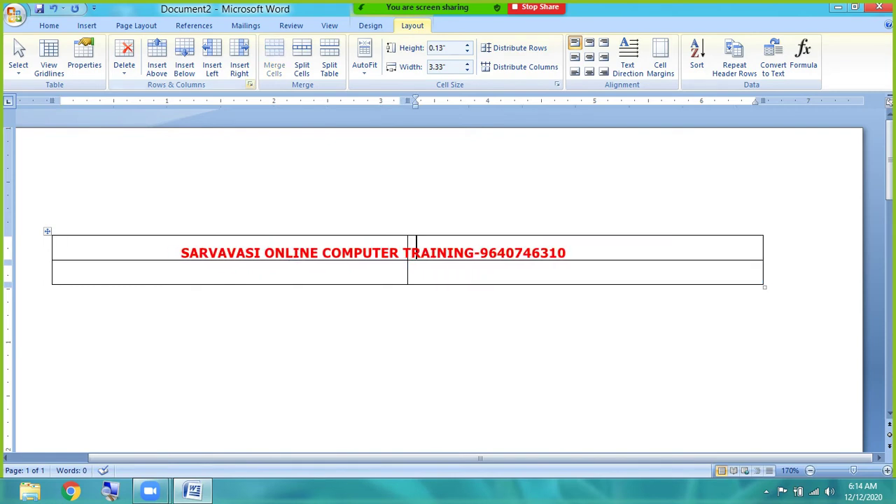
pyautogui.click(245, 68)
pyautogui.click(245, 68)
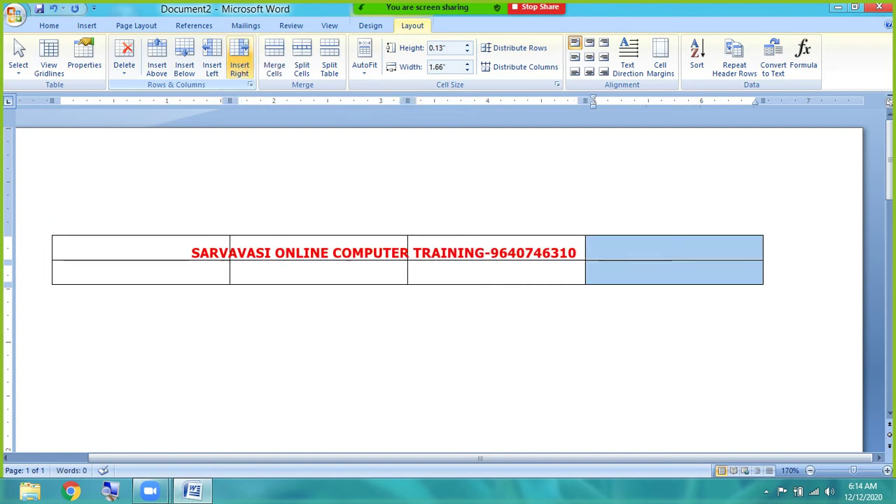
# Add three rows below the table so it has five rows
pyautogui.click(663, 274)
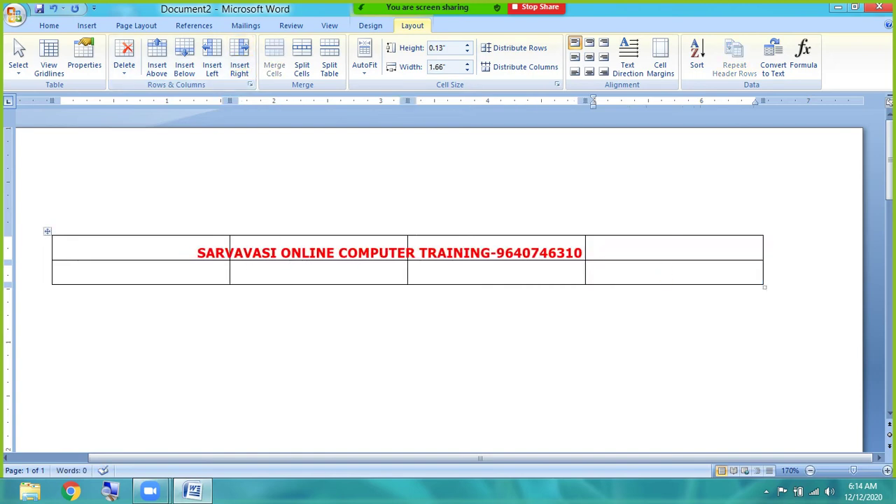
pyautogui.click(186, 70)
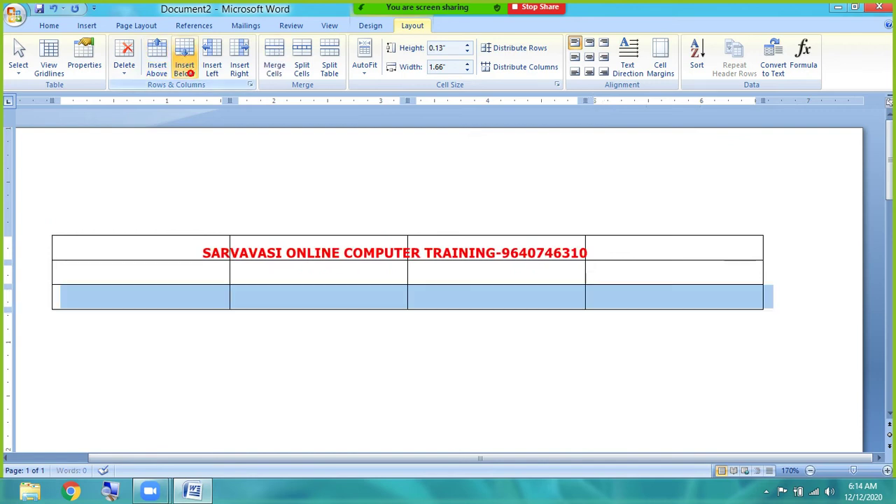
pyautogui.click(188, 72)
pyautogui.click(189, 74)
pyautogui.moveTo(407, 297)
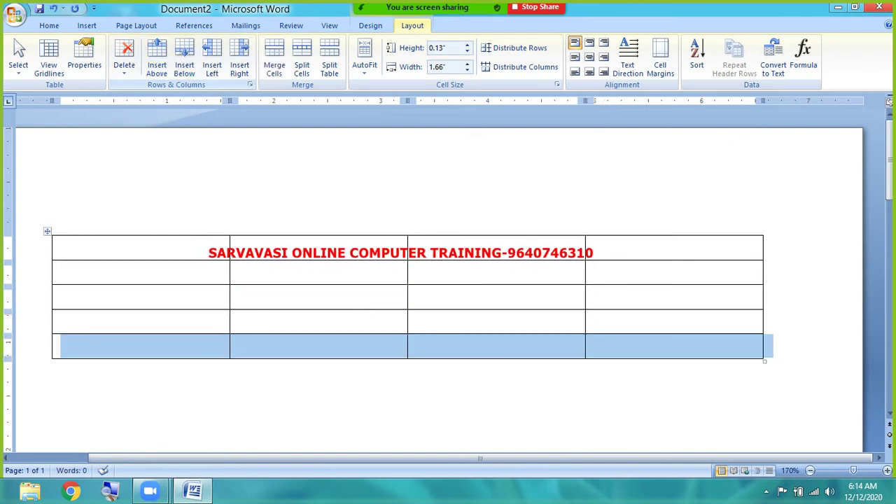
pyautogui.click(657, 353)
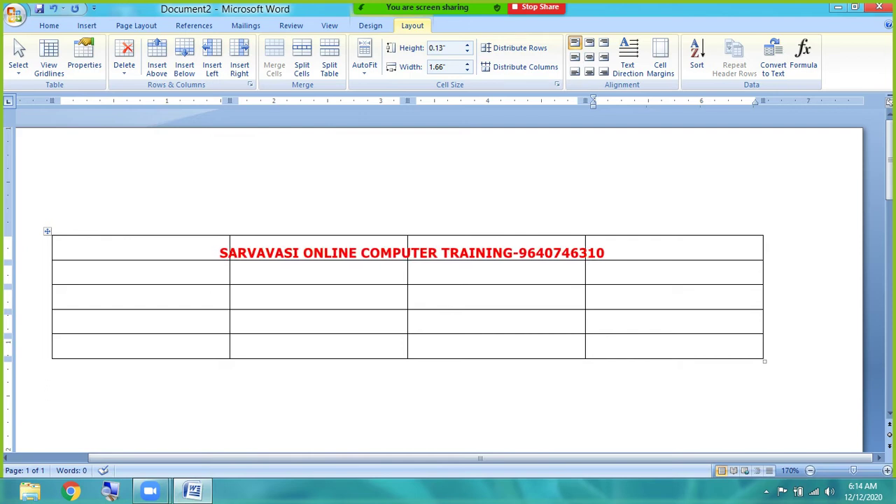
# Append four rows from the last cell so the table reaches nine rows
pyautogui.press('Tab')
pyautogui.press('Tab')
pyautogui.press('Tab')
pyautogui.press('Tab')
pyautogui.press('Tab')
pyautogui.press('Tab')
pyautogui.press('Tab')
pyautogui.press('Tab')
pyautogui.press('Tab')
pyautogui.press('Tab')
pyautogui.press('Tab')
pyautogui.press('Tab')
pyautogui.press('Tab')
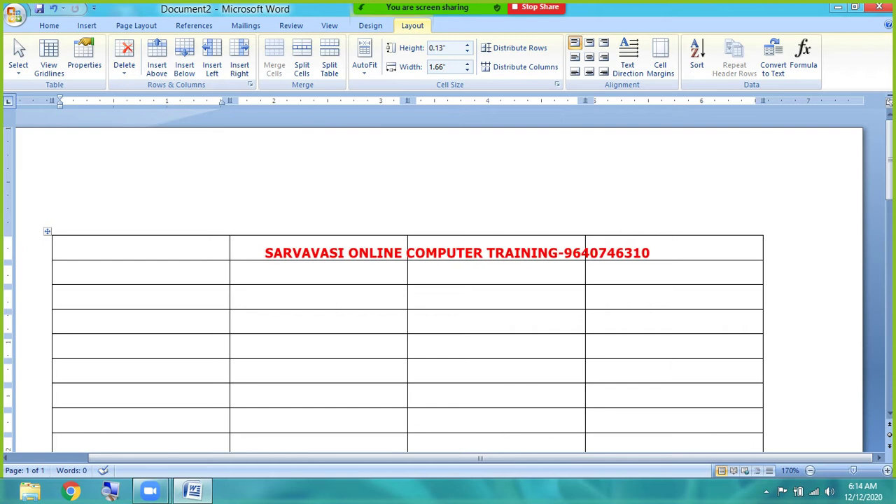
pyautogui.scroll(-2, 448, 280)
pyautogui.click(644, 344)
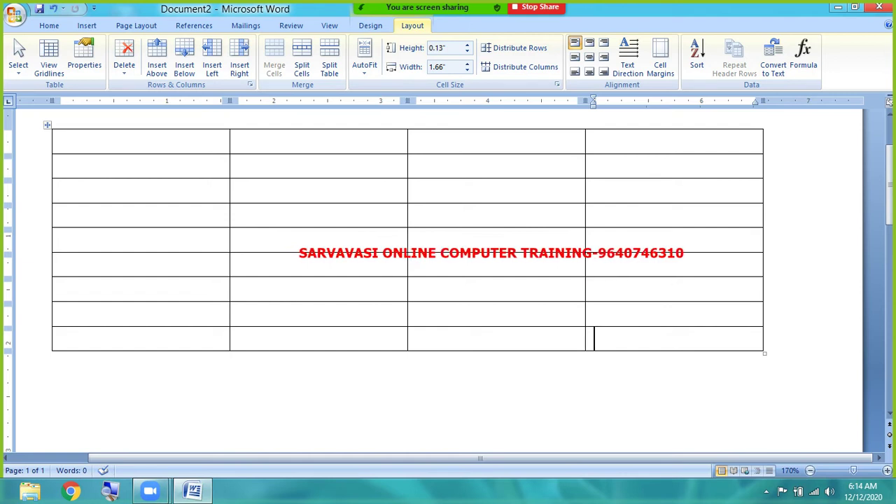
pyautogui.scroll(1, 408, 266)
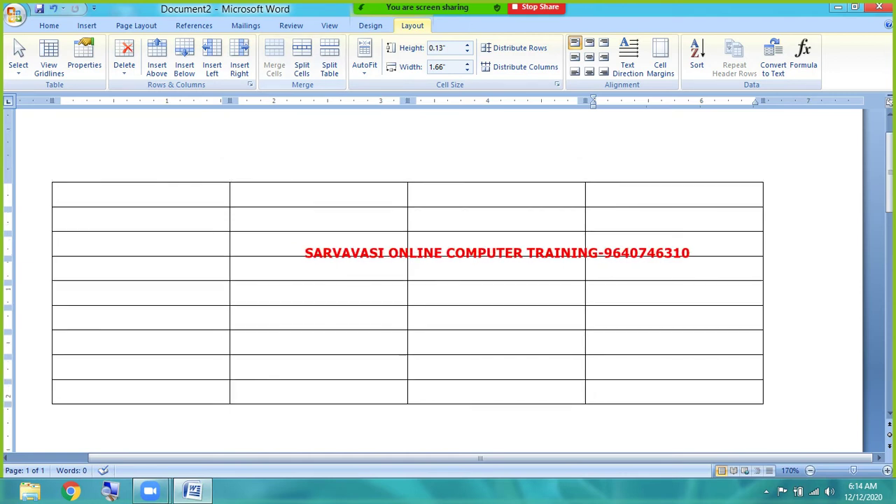
# Delete a table row with Delete Rows, leaving eight rows by four columns, then select the table
pyautogui.click(144, 273)
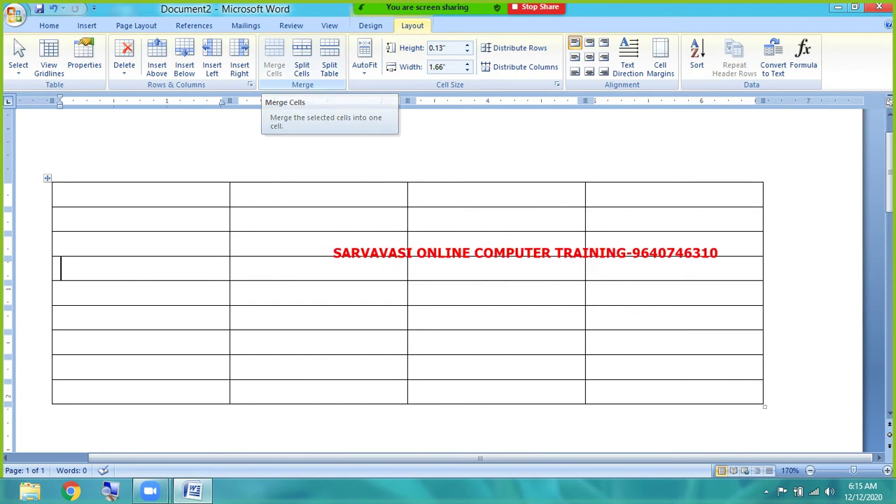
pyautogui.click(114, 189)
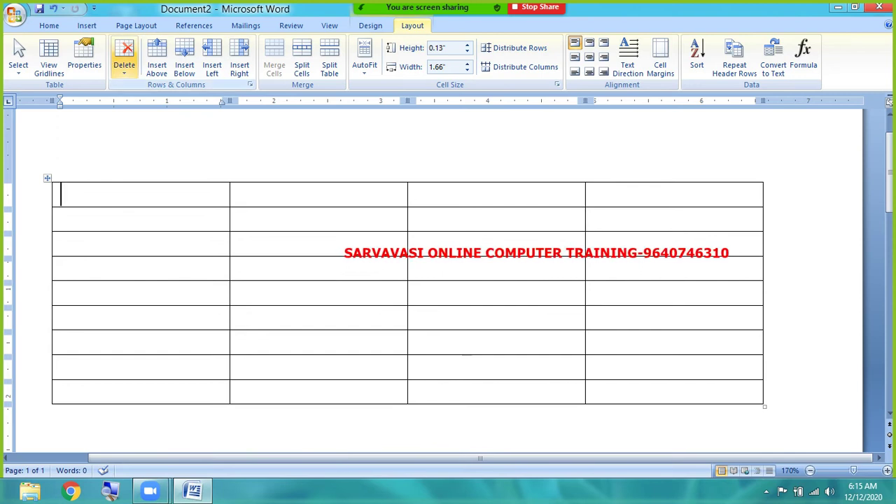
pyautogui.click(124, 63)
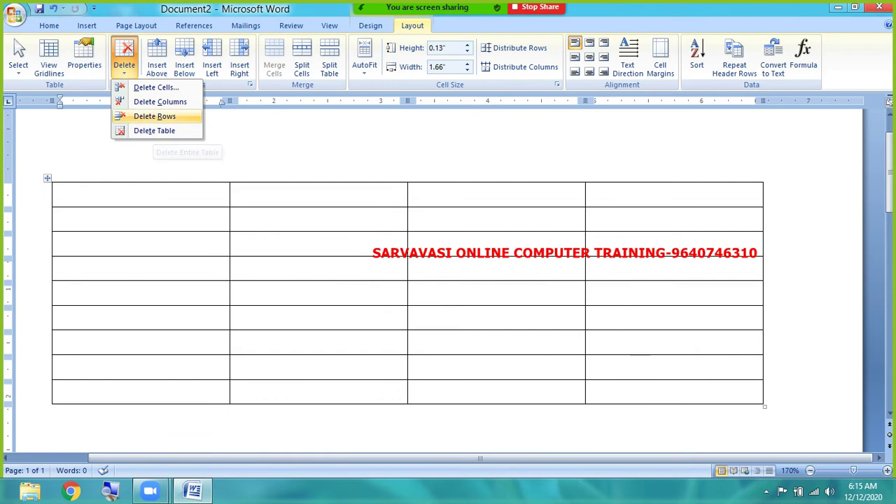
pyautogui.click(156, 116)
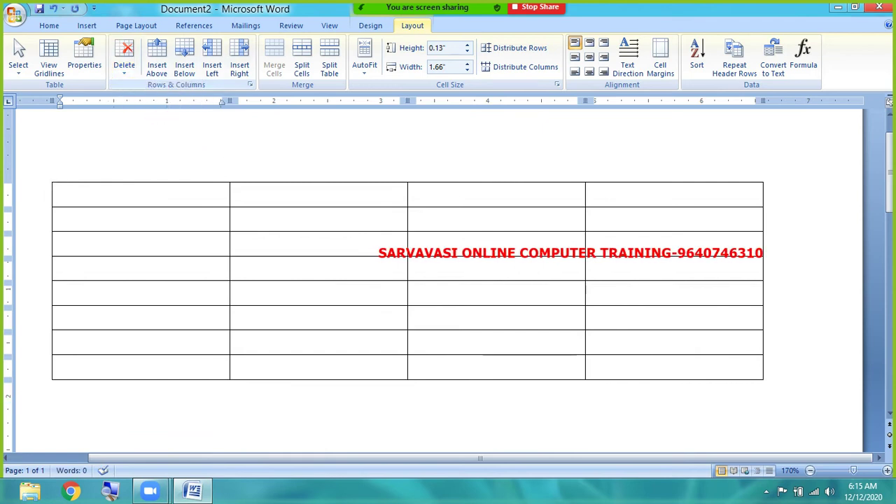
pyautogui.click(125, 67)
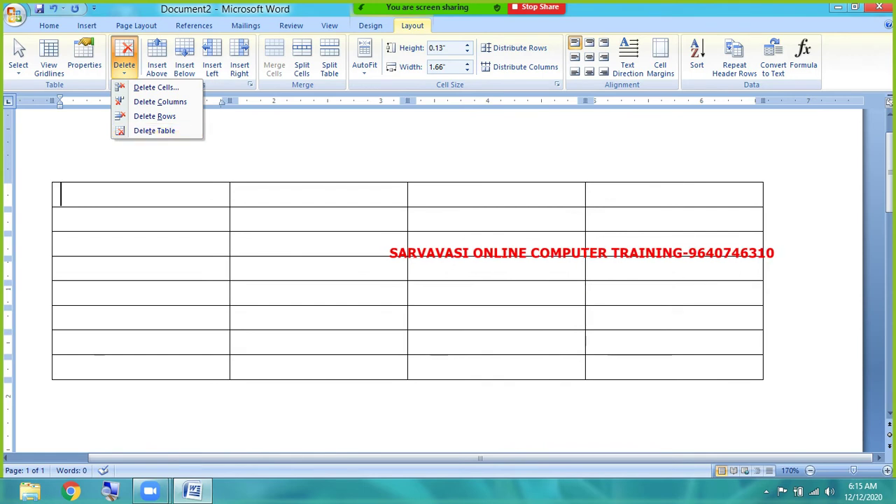
pyautogui.click(432, 331)
pyautogui.click(47, 178)
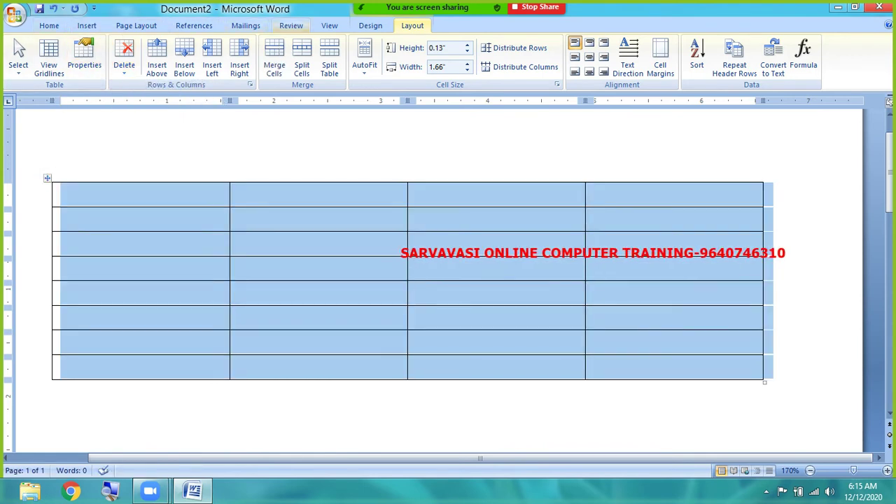
# Clear all borders, reapply All Borders, then turn off the table's bottom border
pyautogui.click(372, 25)
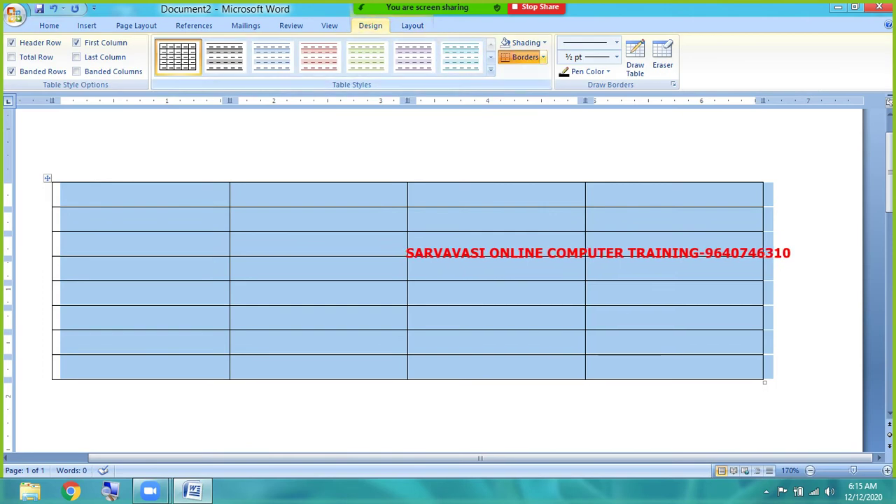
pyautogui.click(544, 57)
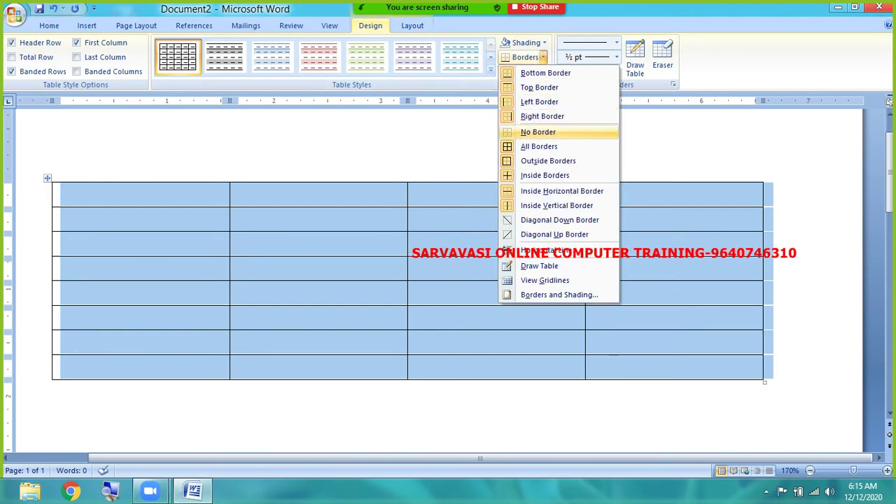
pyautogui.click(548, 131)
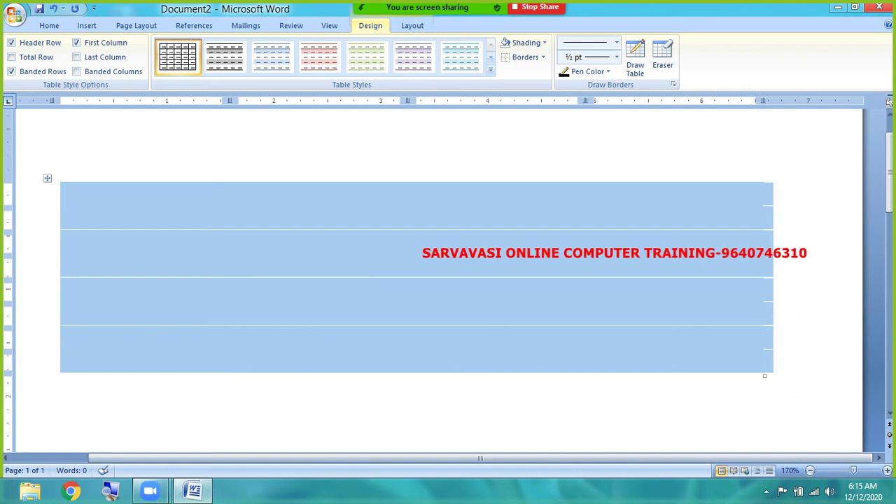
pyautogui.click(543, 58)
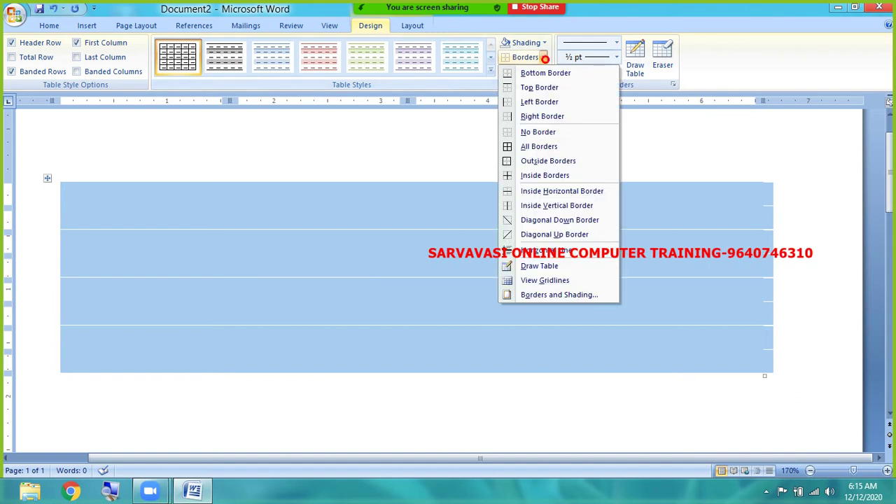
pyautogui.click(540, 146)
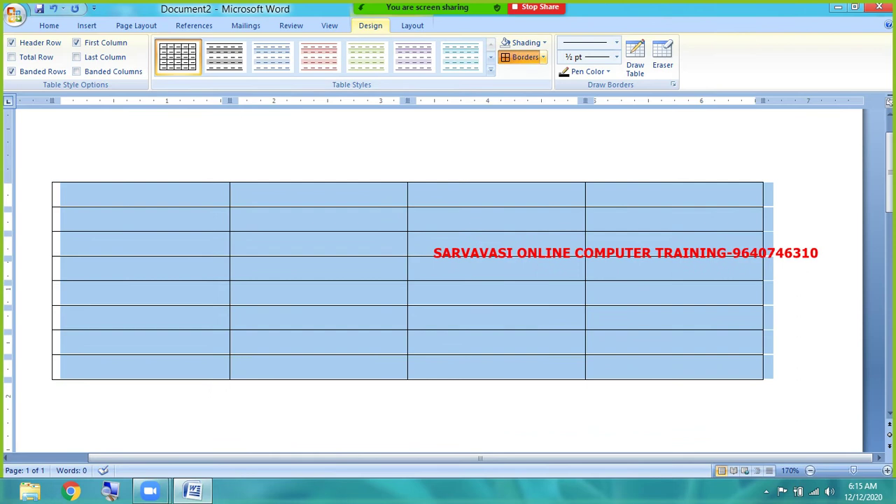
pyautogui.click(543, 58)
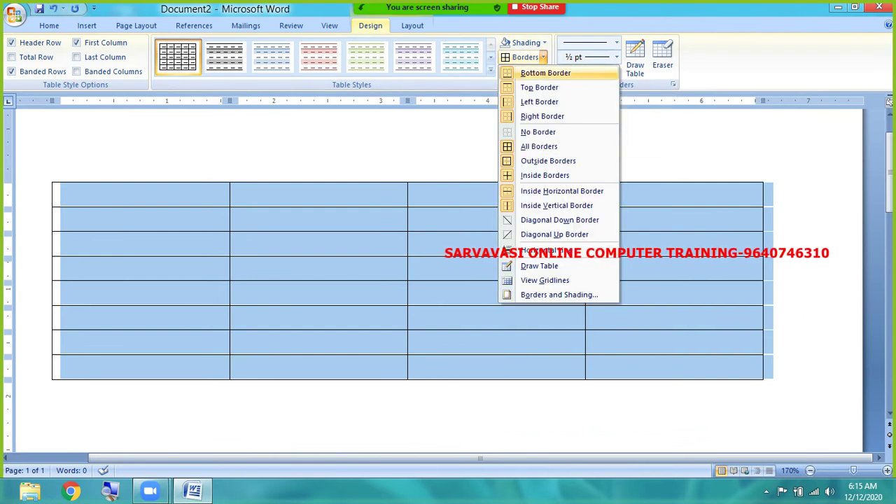
pyautogui.click(526, 73)
pyautogui.click(420, 371)
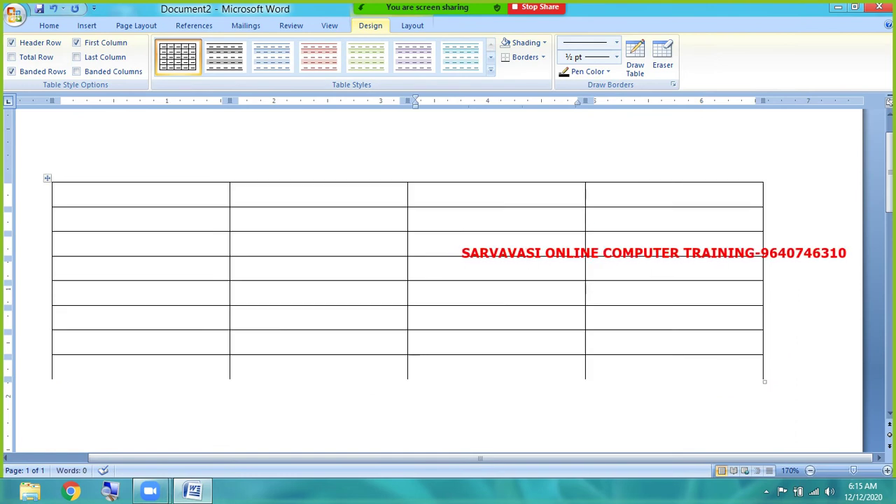
pyautogui.click(47, 178)
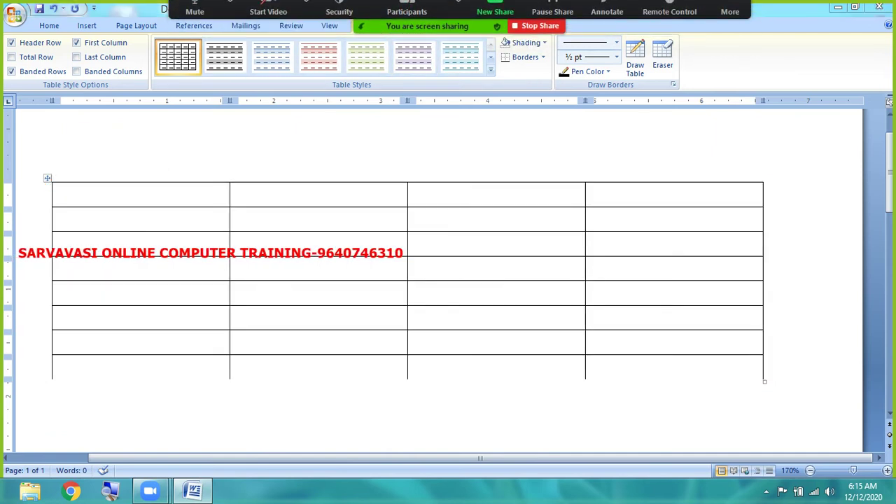
pyautogui.hotkey('ctrl', 'a')
pyautogui.click(413, 25)
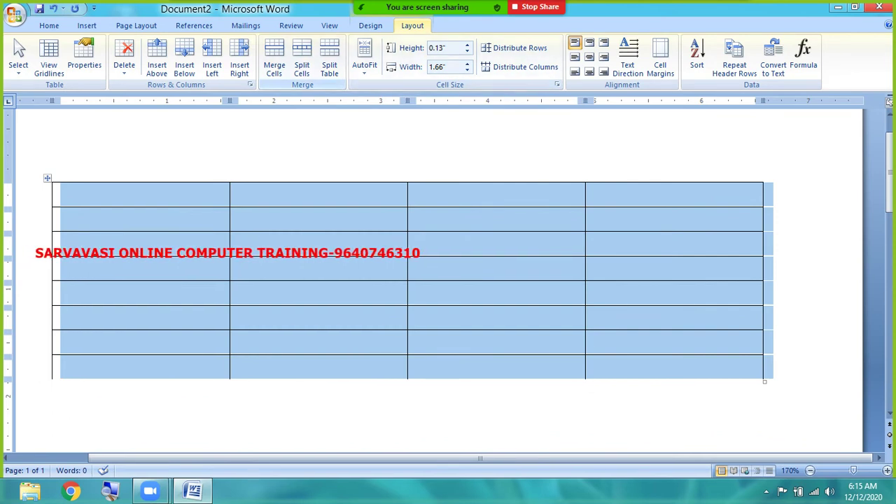
pyautogui.click(326, 225)
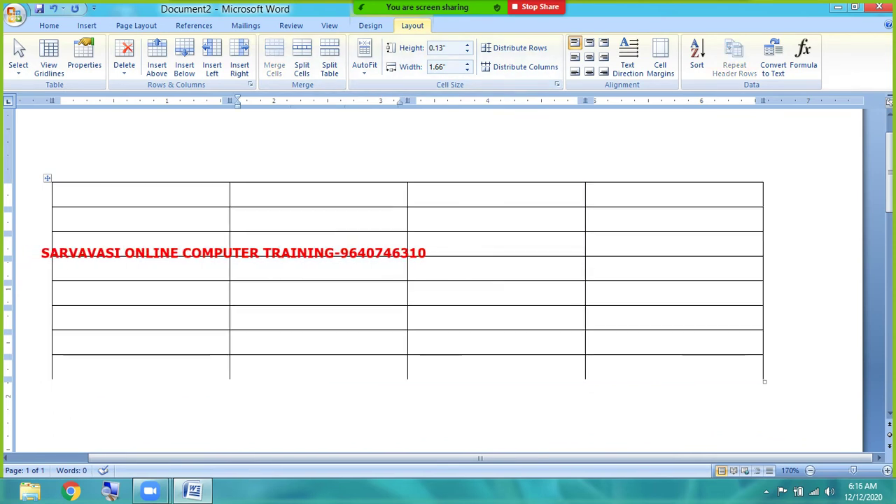
pyautogui.hotkey('ctrl', 'a')
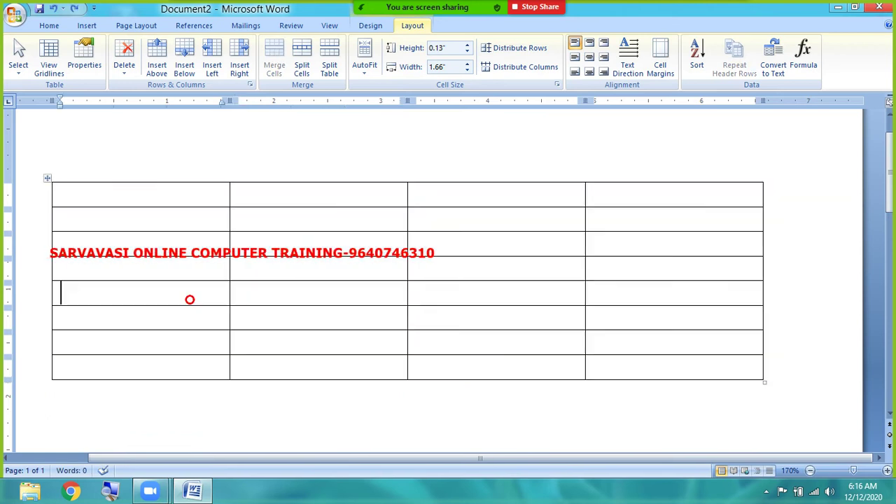
pyautogui.click(190, 298)
pyautogui.click(180, 195)
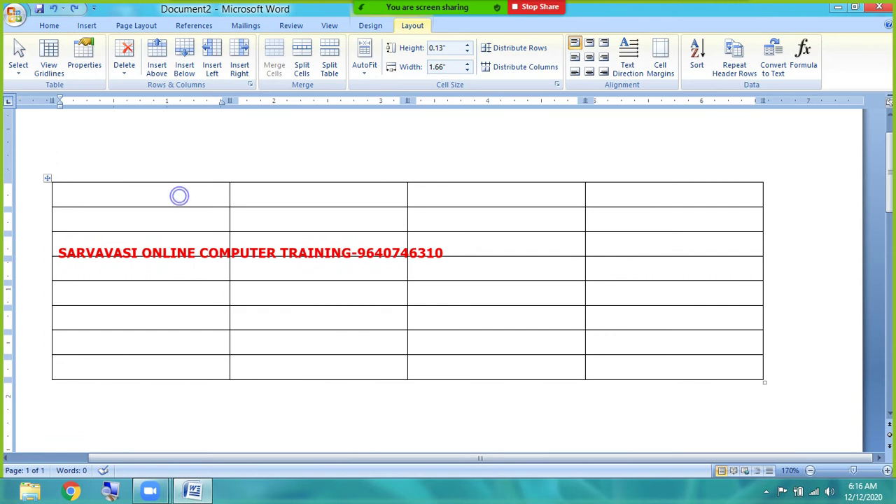
# Select the four first-row cells and merge them into one full-width top cell
pyautogui.moveTo(77, 194); pyautogui.dragTo(630, 194)
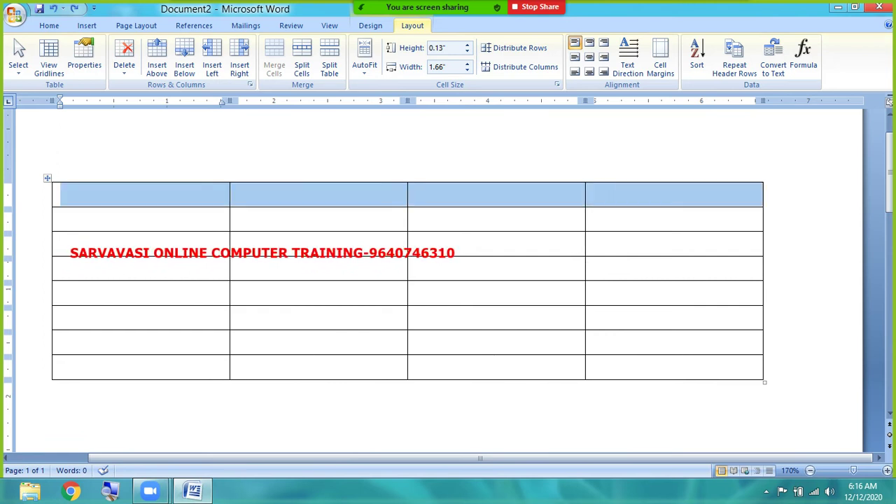
pyautogui.click(237, 229)
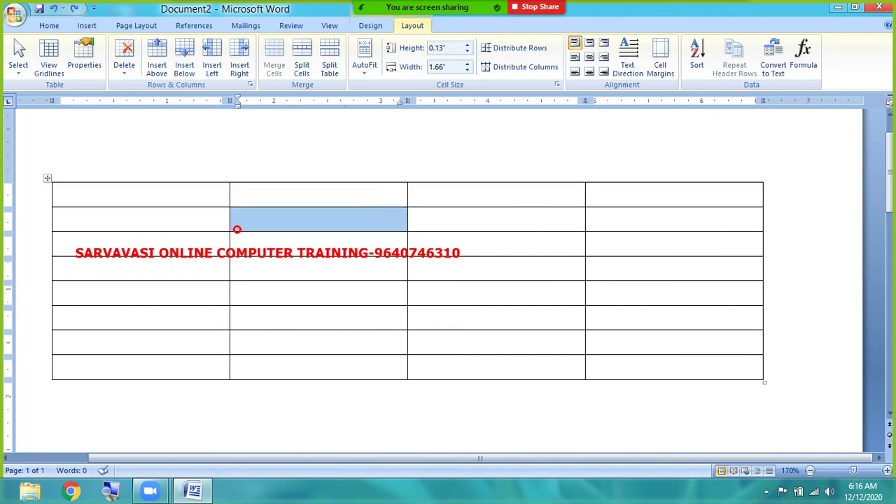
pyautogui.click(156, 199)
pyautogui.moveTo(150, 194); pyautogui.dragTo(673, 194)
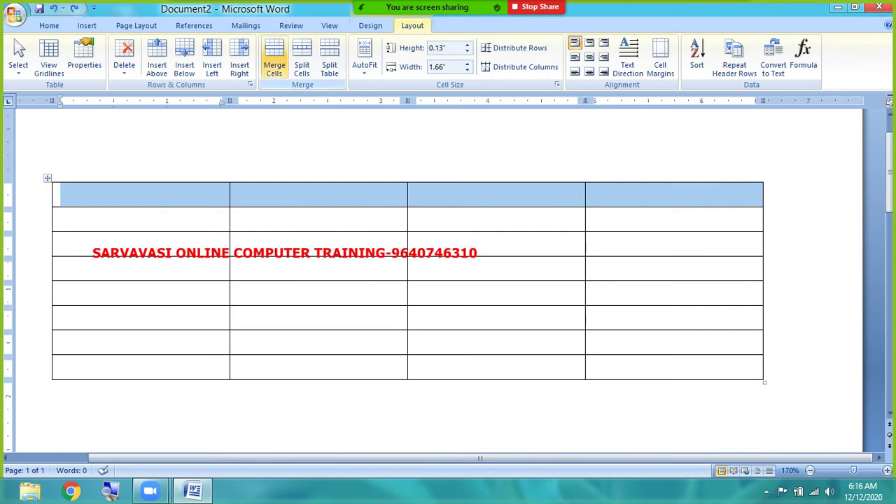
pyautogui.click(273, 71)
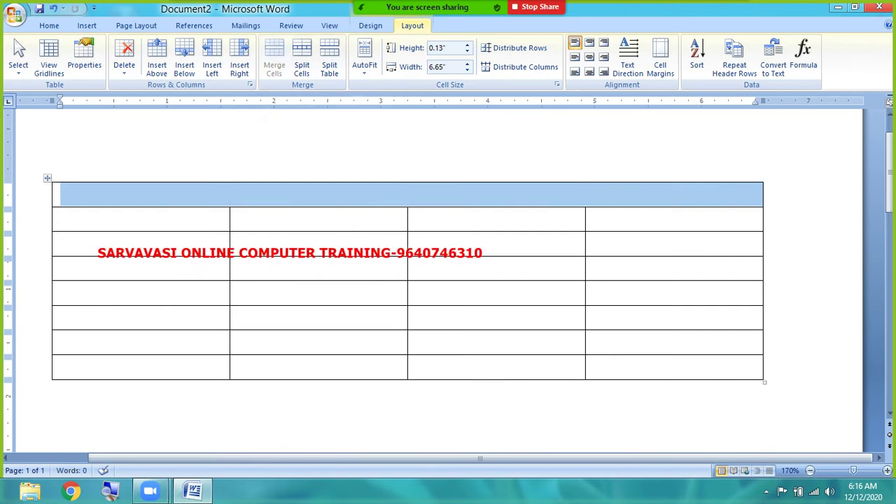
pyautogui.click(406, 190)
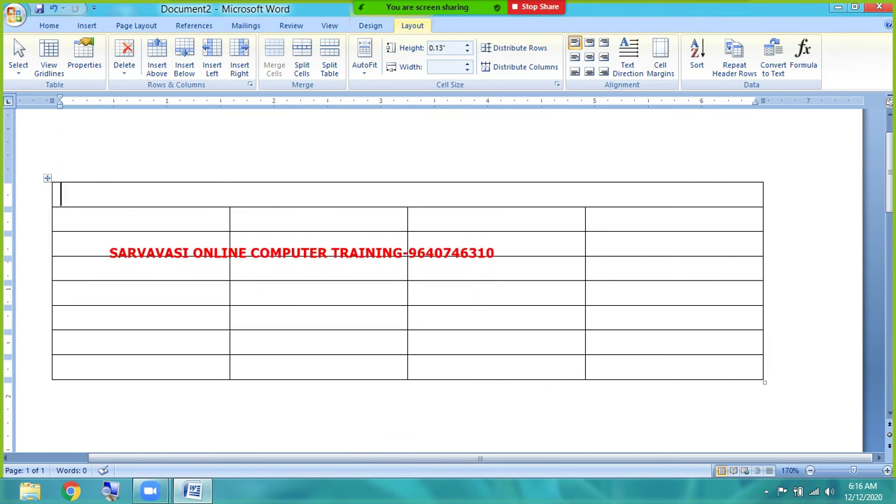
pyautogui.click(66, 195)
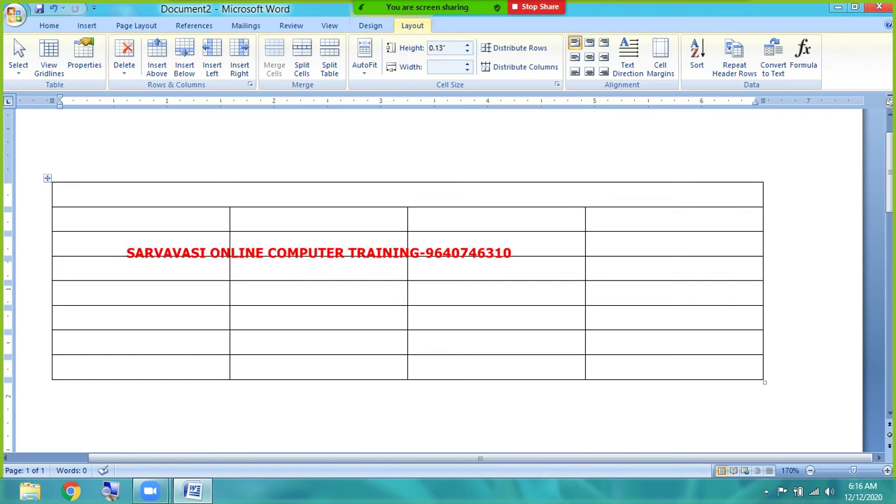
# Select the last-column cells of rows 3–6 and merge them into a single tall cell
pyautogui.moveTo(644, 241); pyautogui.dragTo(644, 269)
pyautogui.hotkey('shift', 'Down')
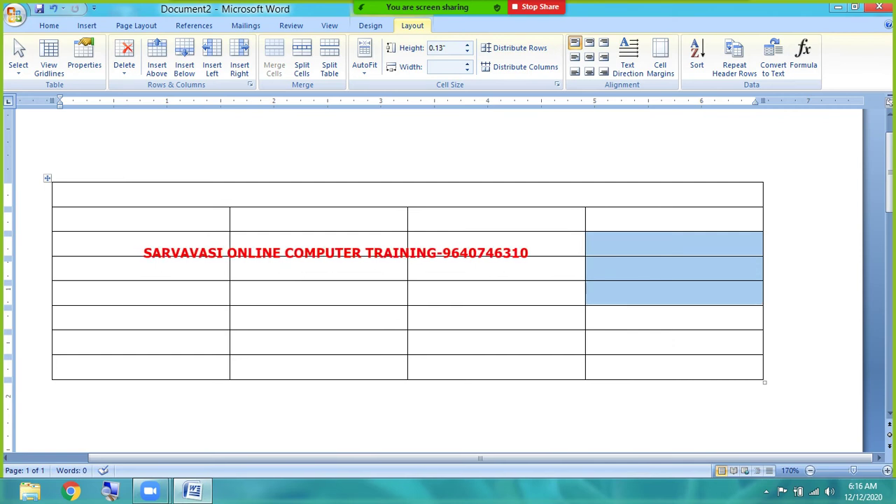
pyautogui.hotkey('shift', 'Down')
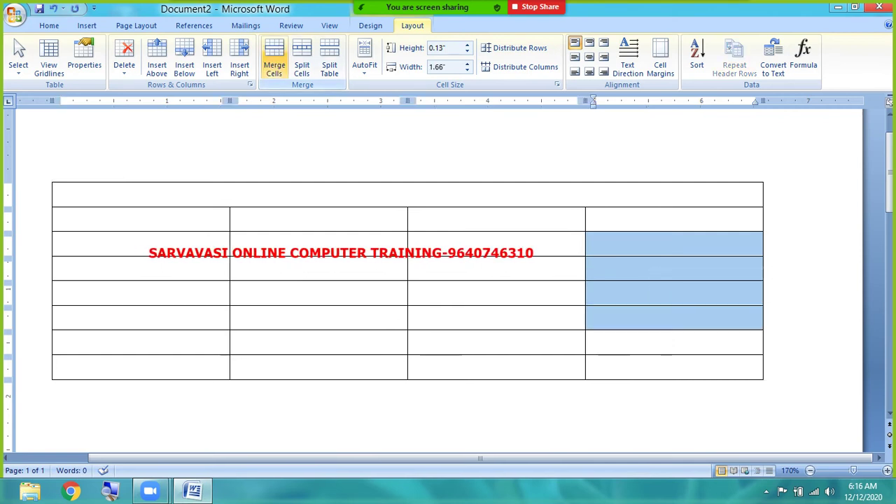
pyautogui.click(274, 62)
pyautogui.click(729, 302)
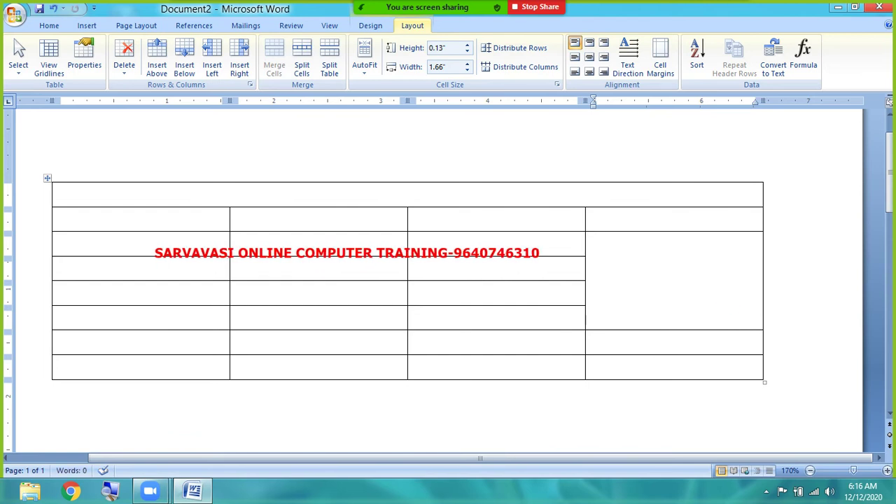
pyautogui.click(70, 197)
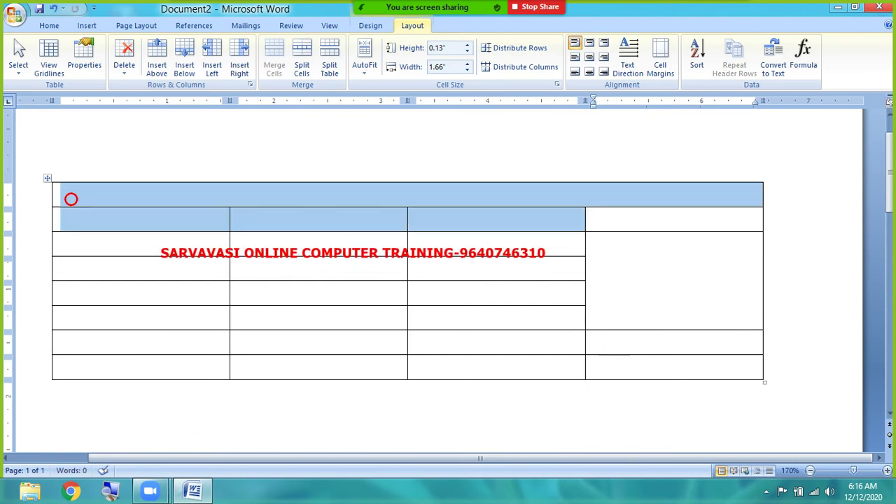
pyautogui.click(651, 244)
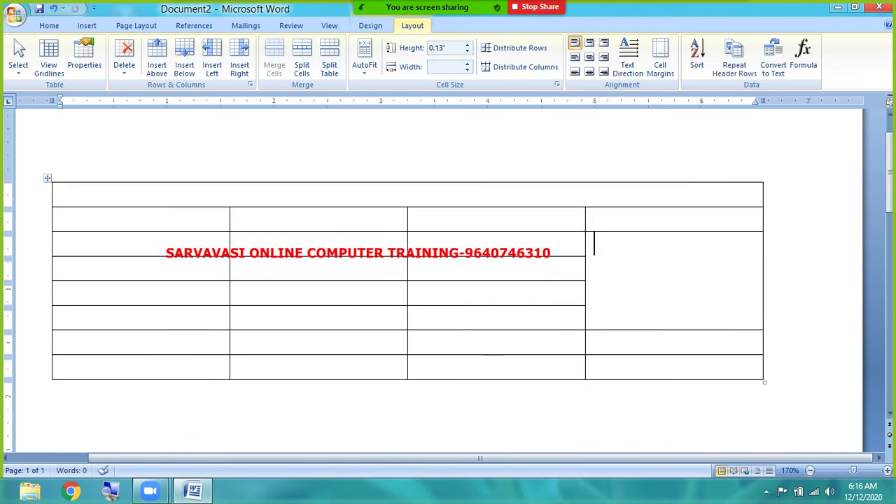
pyautogui.moveTo(91, 222)
pyautogui.mouseDown()
pyautogui.moveTo(498, 294)
pyautogui.moveTo(319, 343)
pyautogui.mouseUp()
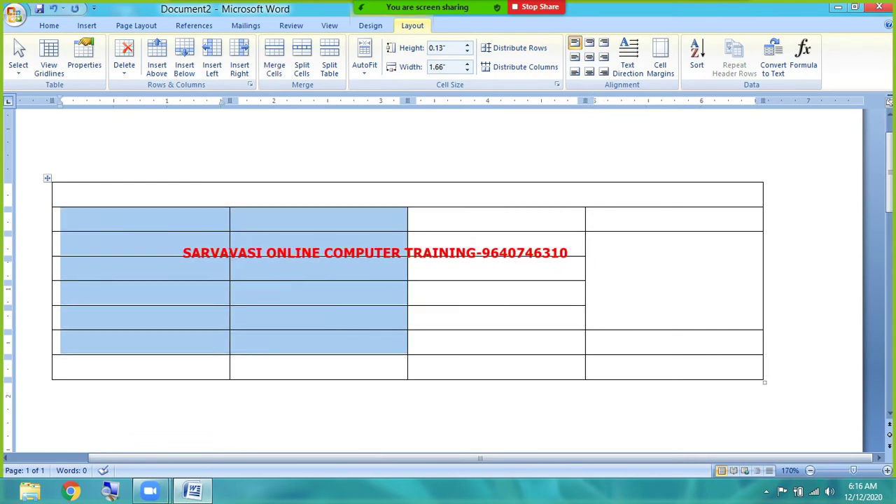
# Merge the selected block of columns 1–2, rows 2–7, into one large cell
pyautogui.click(274, 59)
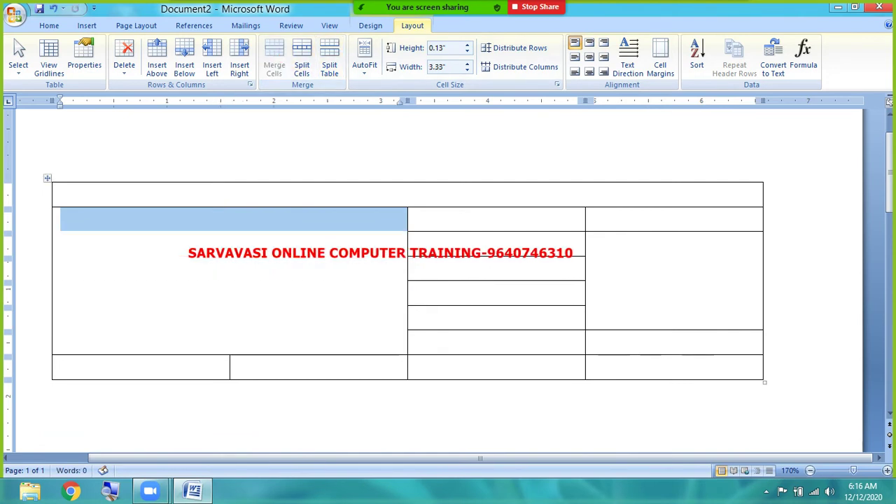
pyautogui.click(525, 352)
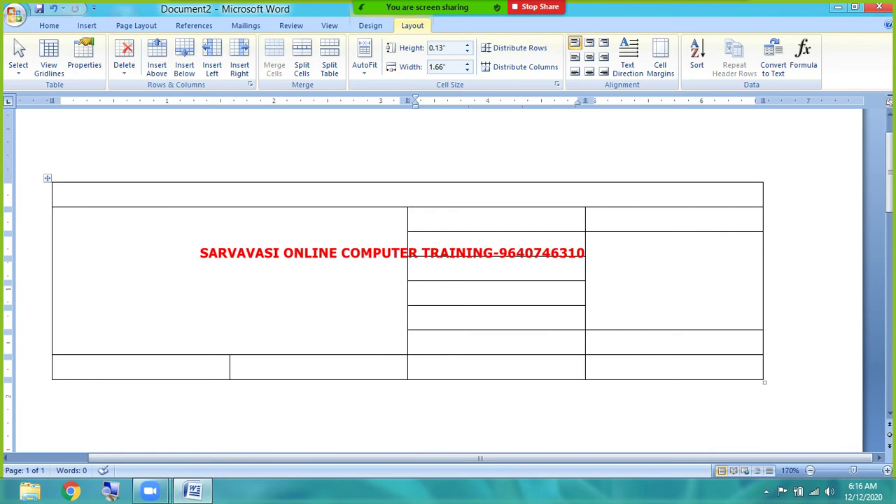
pyautogui.click(47, 177)
pyautogui.click(142, 255)
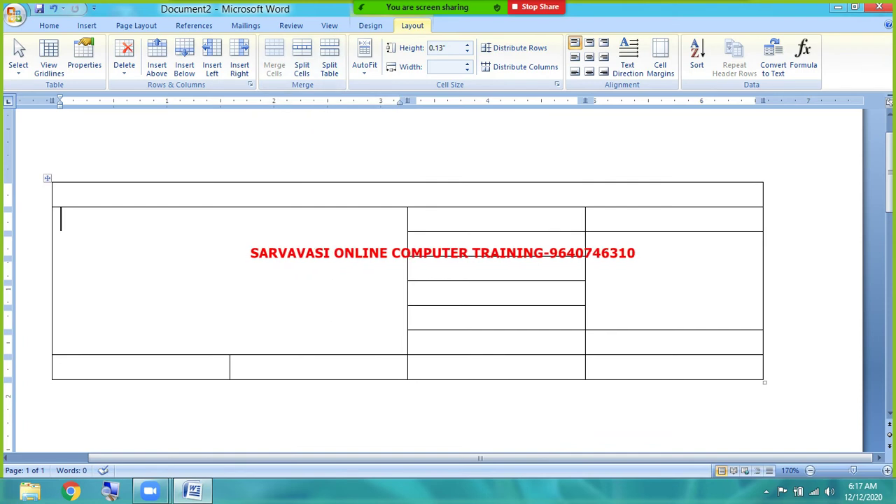
# Check the reshaped table's right-side cells, then place the caret in the large merged left cell
pyautogui.click(460, 369)
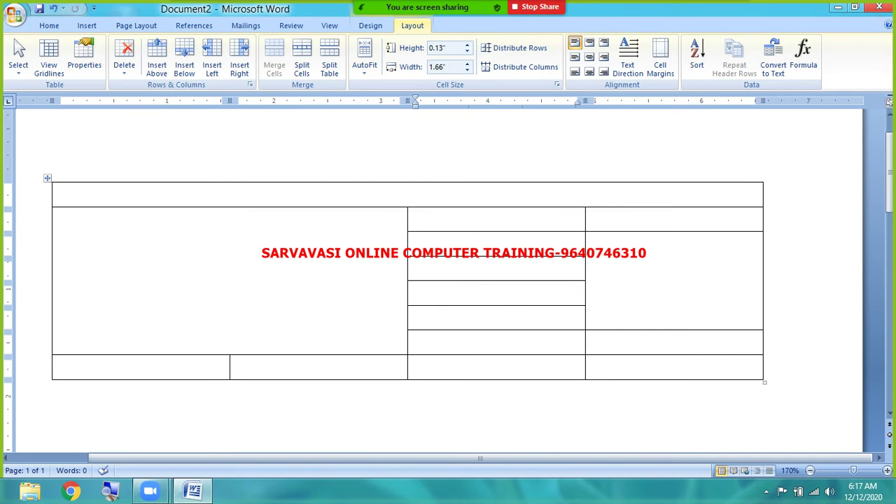
pyautogui.doubleClick(482, 242)
pyautogui.click(474, 304)
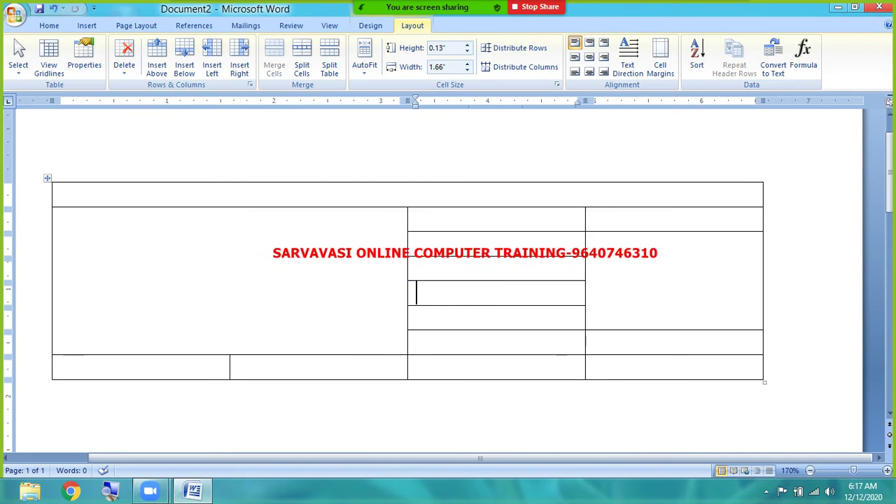
pyautogui.click(606, 365)
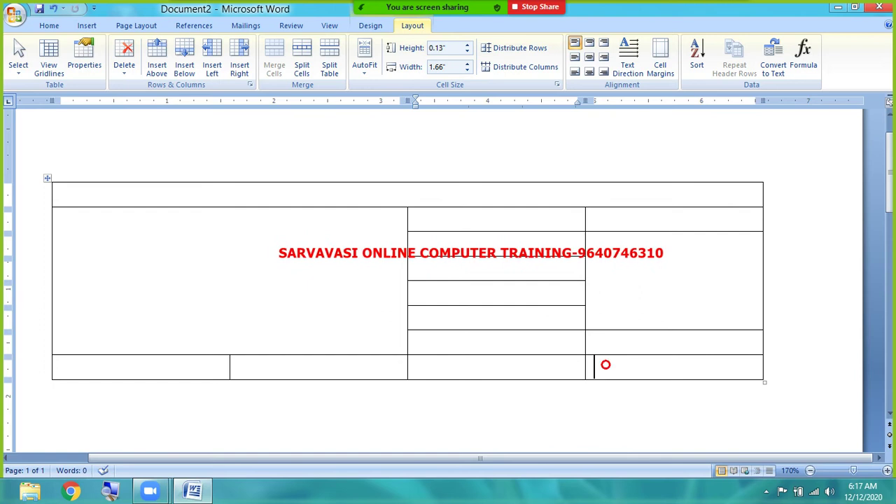
pyautogui.click(599, 345)
pyautogui.click(500, 339)
pyautogui.click(500, 317)
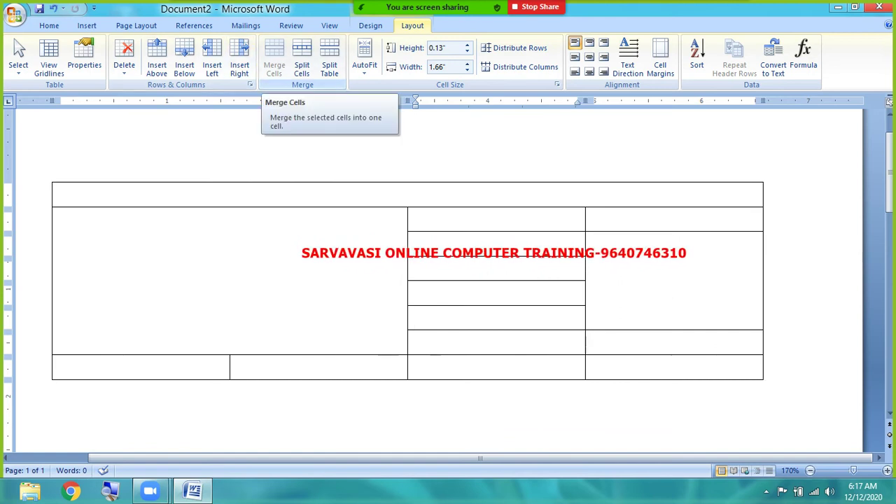
pyautogui.click(221, 253)
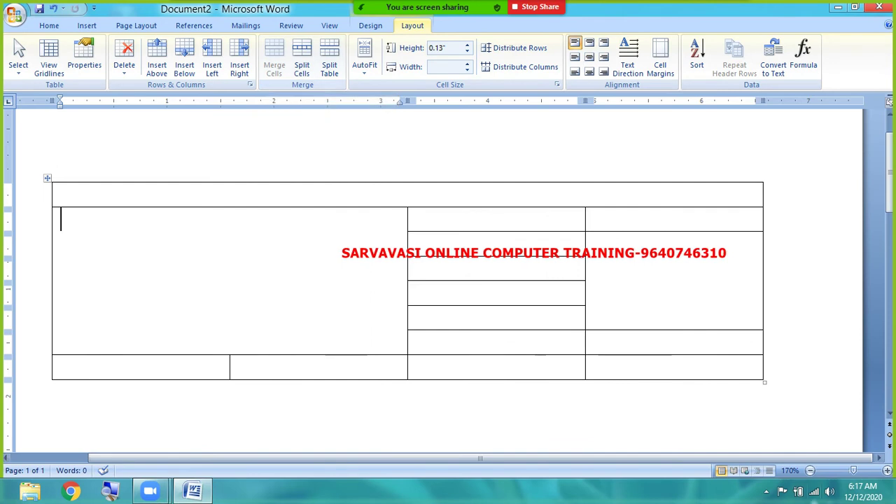
pyautogui.click(766, 491)
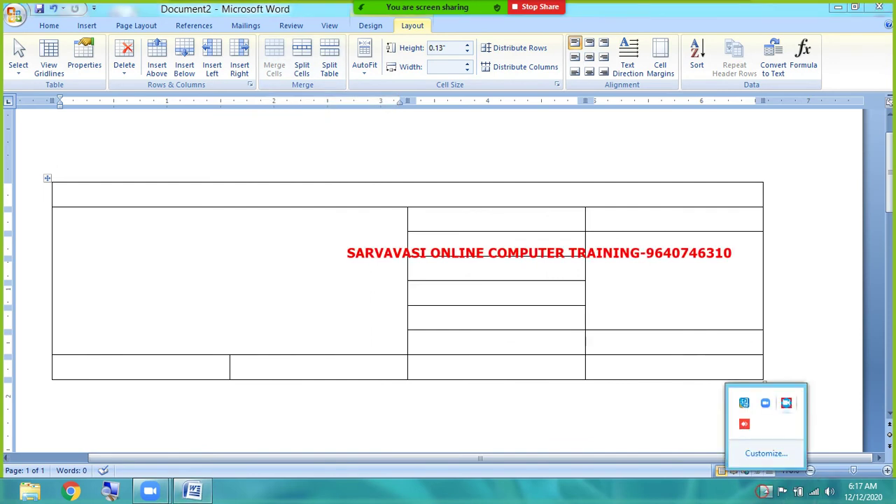
pyautogui.rightClick(786, 403)
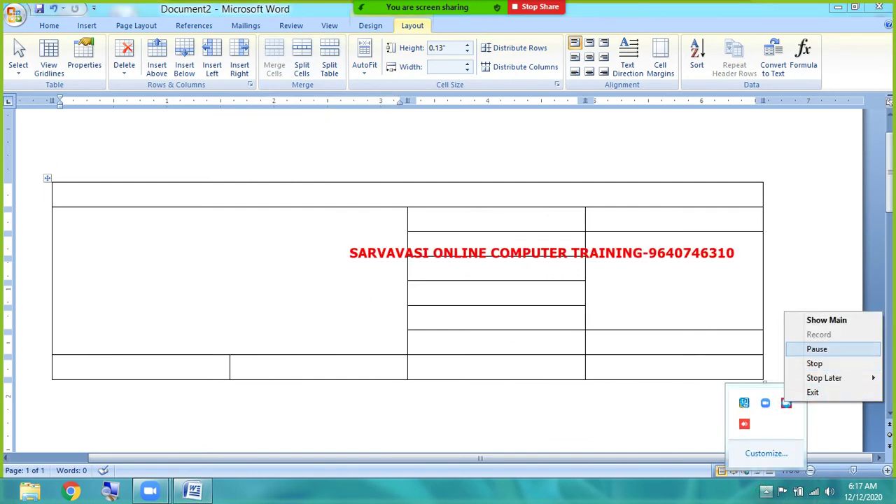
pyautogui.click(816, 346)
pyautogui.click(259, 278)
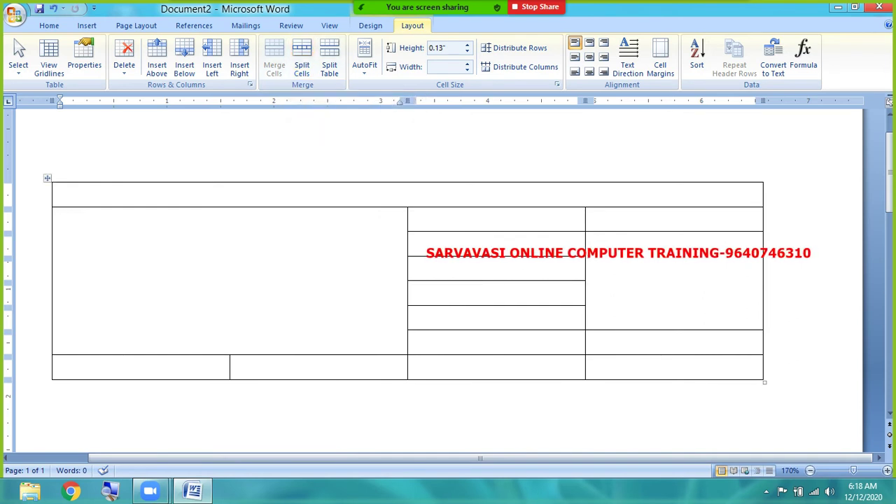
# Split the large left merged block into a 2-column by 6-row grid of cells
pyautogui.click(302, 63)
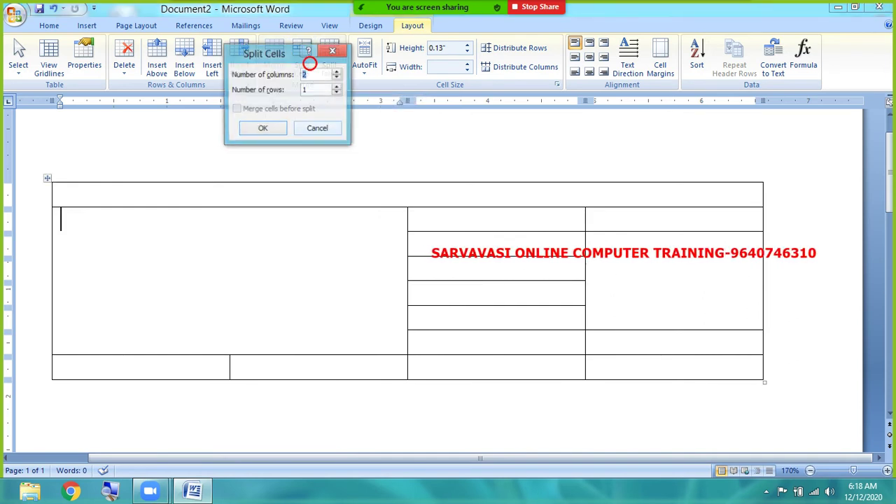
pyautogui.moveTo(264, 53); pyautogui.dragTo(503, 75)
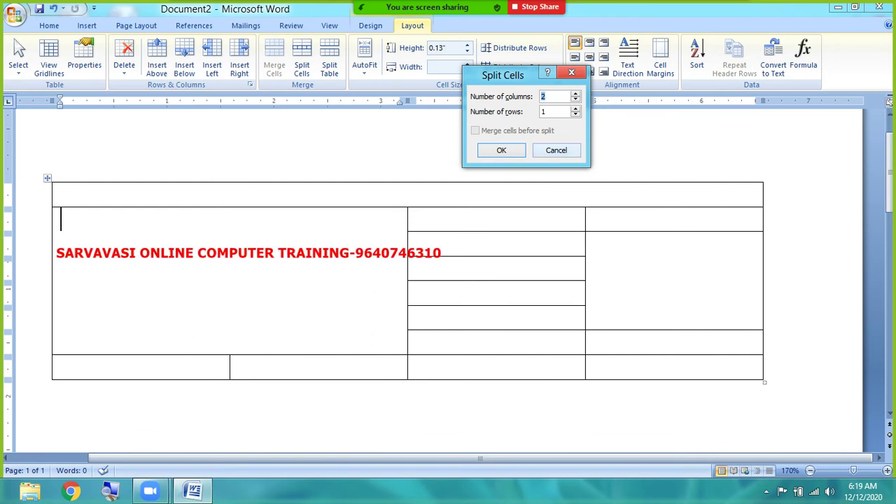
pyautogui.press('Tab')
pyautogui.write('6')
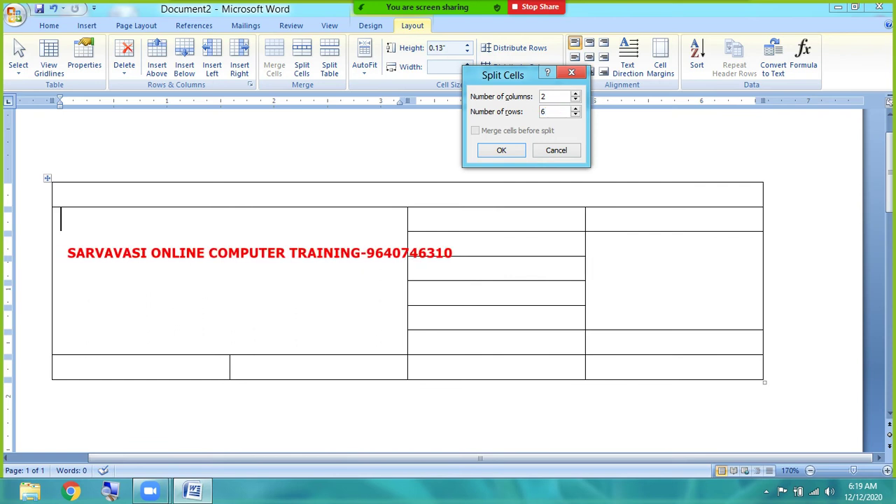
pyautogui.doubleClick(543, 112)
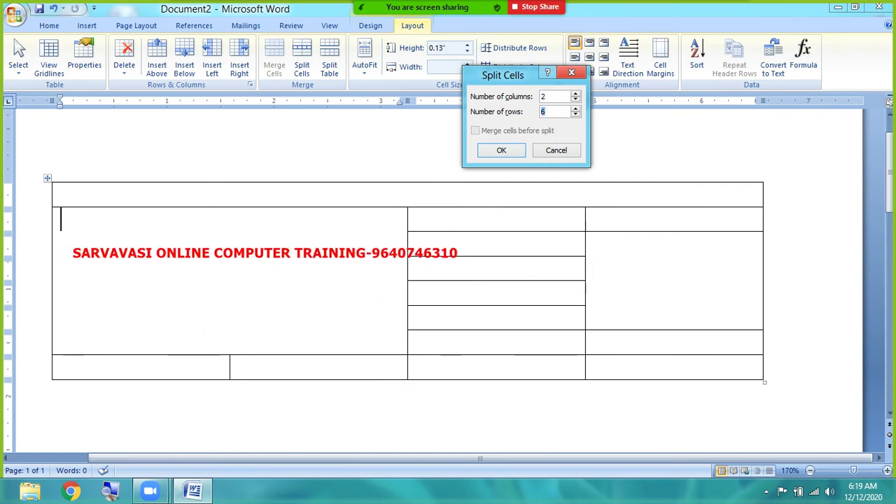
pyautogui.click(501, 150)
pyautogui.click(495, 309)
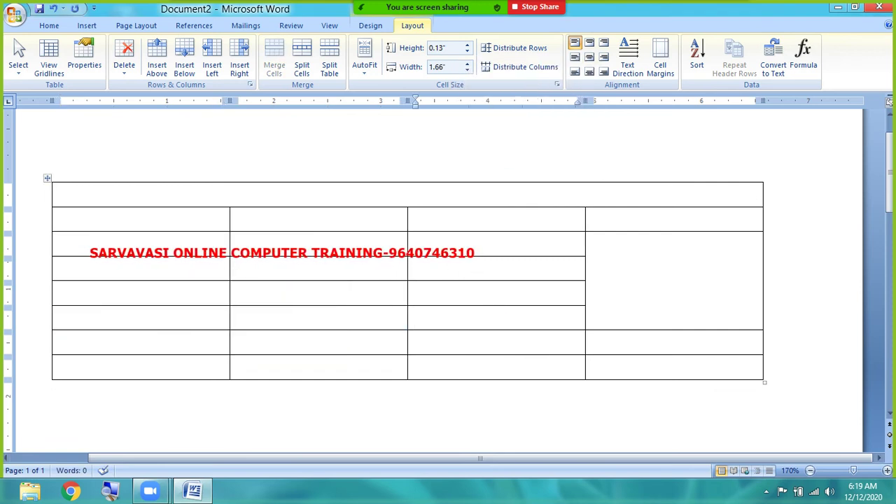
# Try splitting the tall right-hand cell into four columns, then undo that split
pyautogui.click(652, 266)
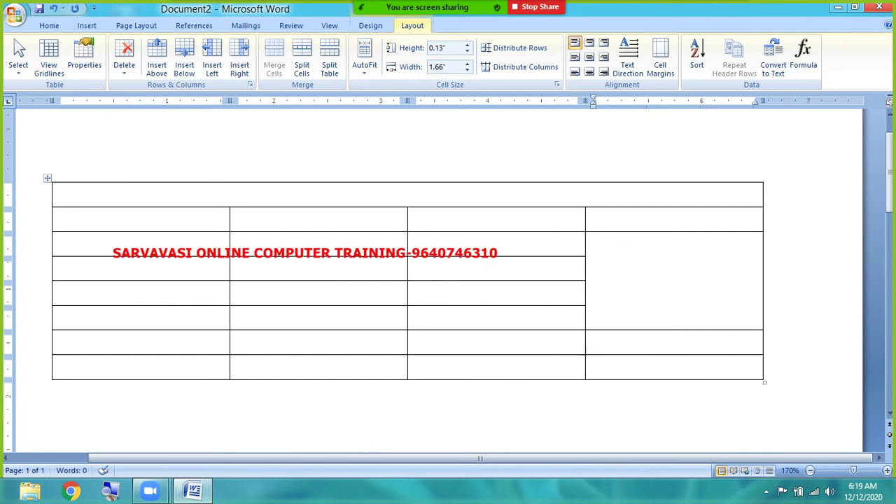
pyautogui.click(560, 289)
pyautogui.click(561, 313)
pyautogui.click(622, 287)
pyautogui.click(300, 64)
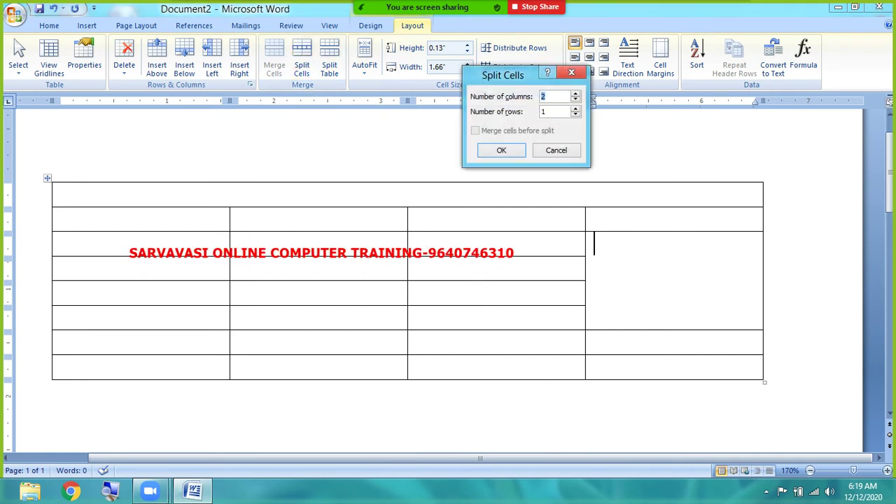
pyautogui.click(497, 148)
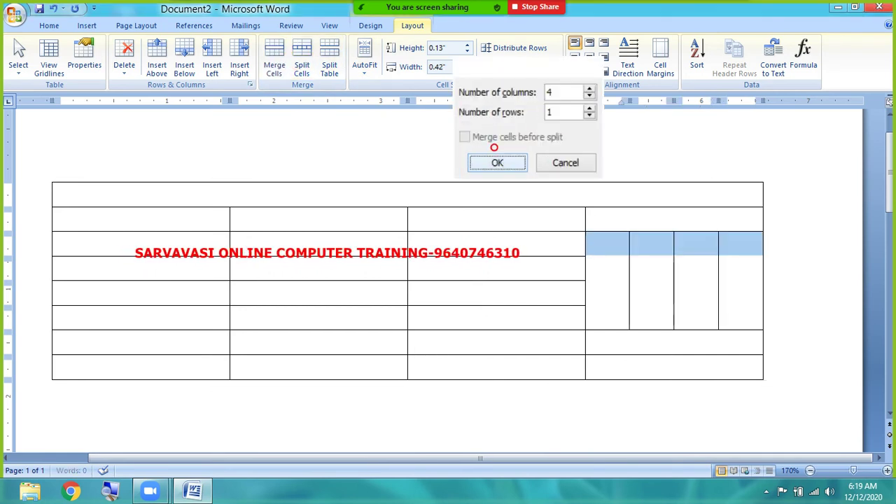
pyautogui.click(665, 284)
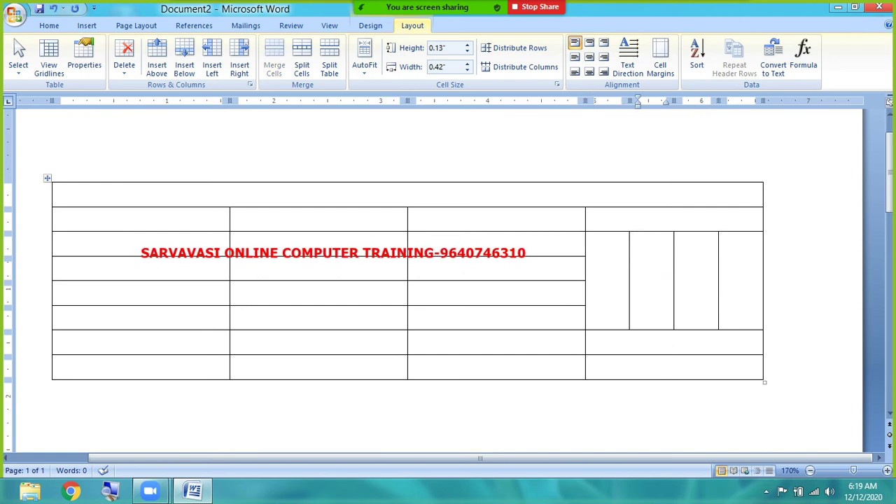
pyautogui.hotkey('ctrl', 'z')
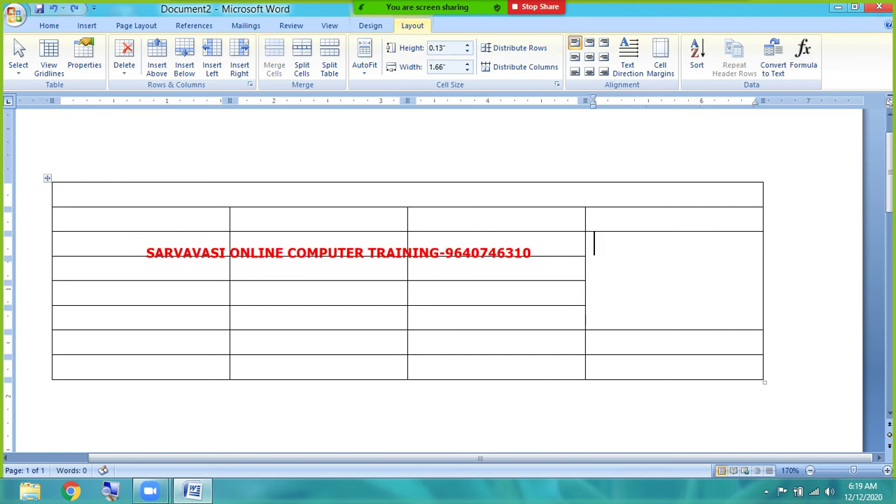
# Split the tall right-hand cell into 1 column and 4 rows, clearing the out-of-range warning
pyautogui.click(308, 72)
pyautogui.write('0')
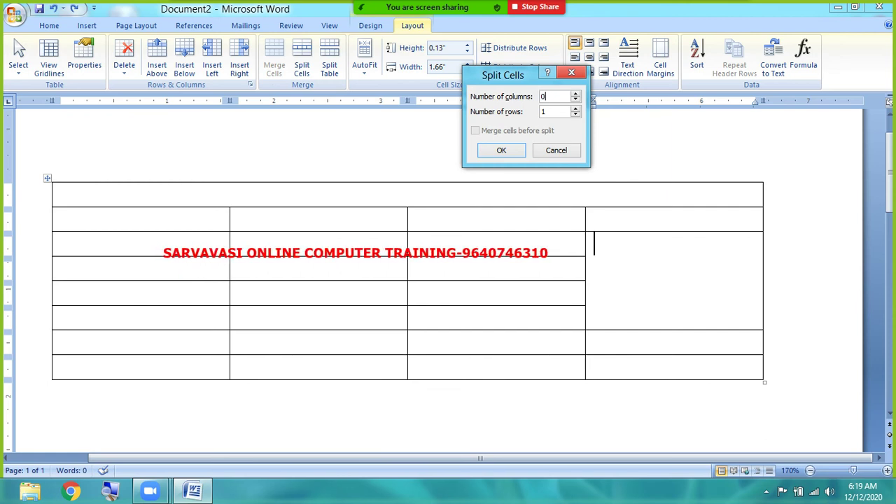
pyautogui.click(575, 108)
pyautogui.click(575, 109)
pyautogui.click(575, 109)
pyautogui.click(515, 150)
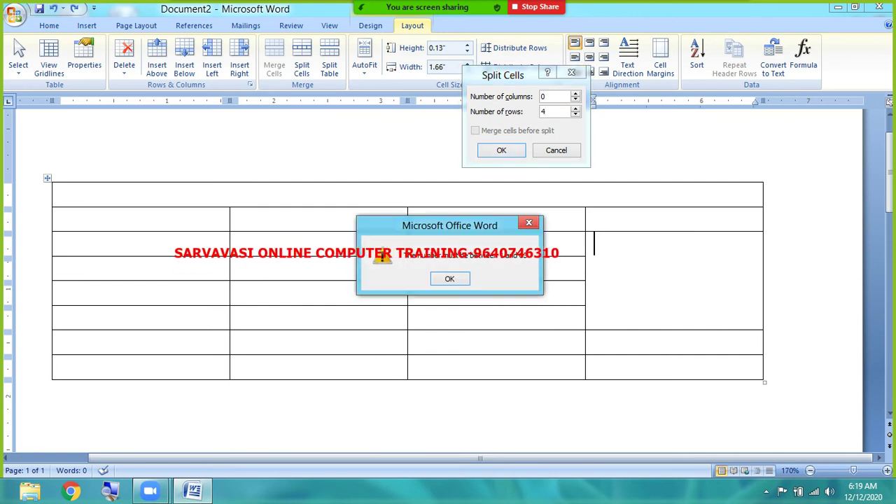
pyautogui.click(455, 279)
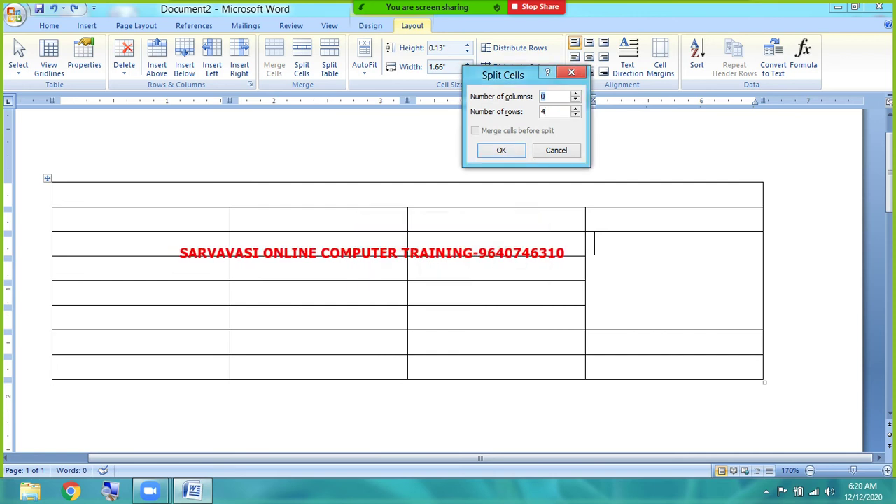
pyautogui.click(556, 96)
pyautogui.write('1')
pyautogui.click(503, 148)
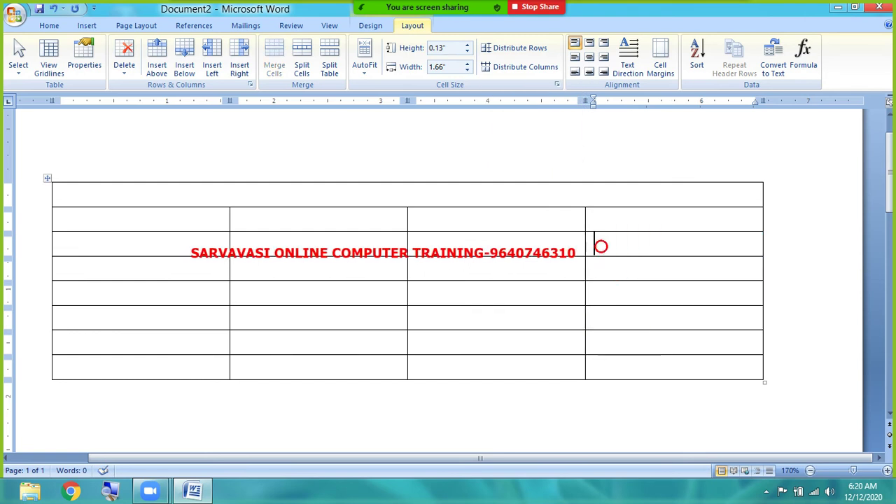
pyautogui.moveTo(600, 244); pyautogui.dragTo(630, 343)
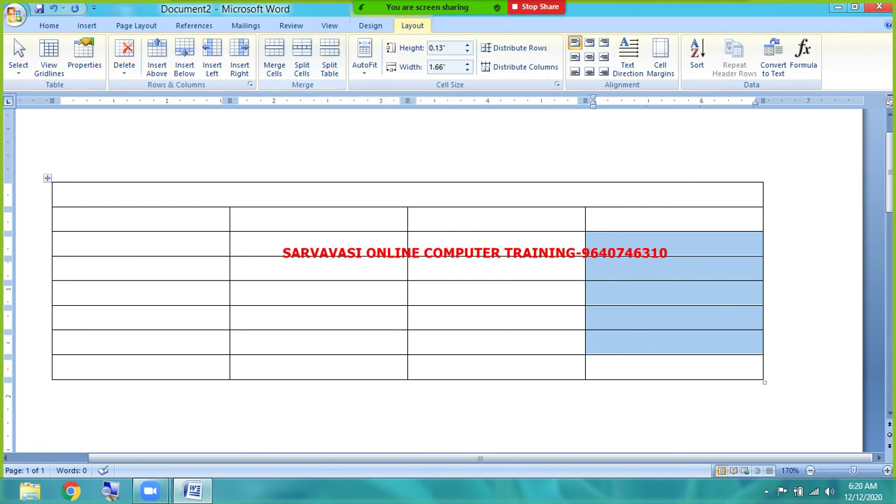
pyautogui.click(641, 287)
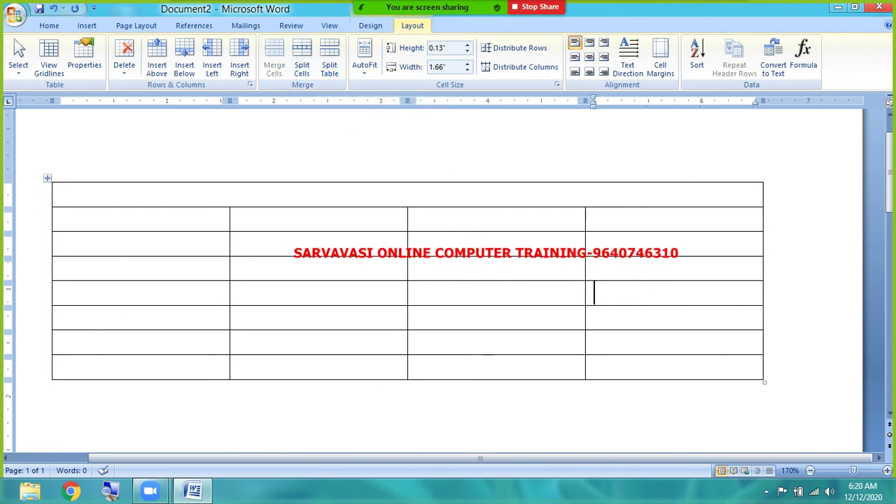
pyautogui.moveTo(596, 242); pyautogui.dragTo(595, 294)
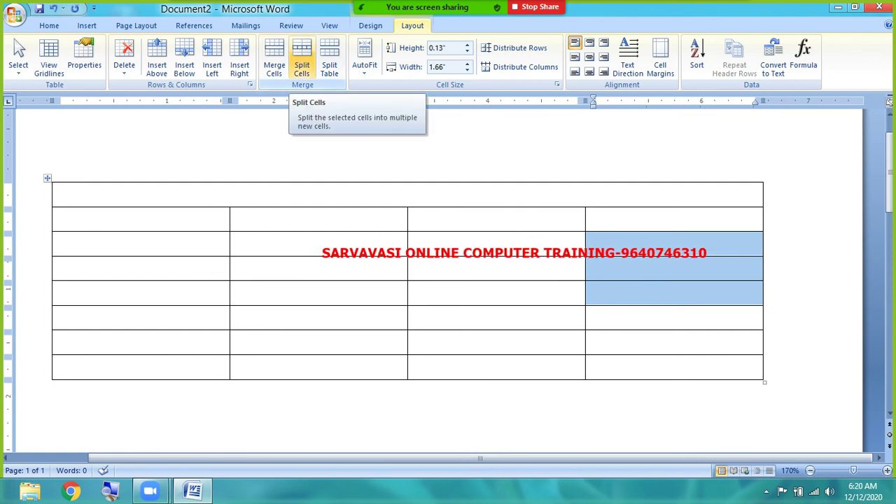
pyautogui.click(628, 299)
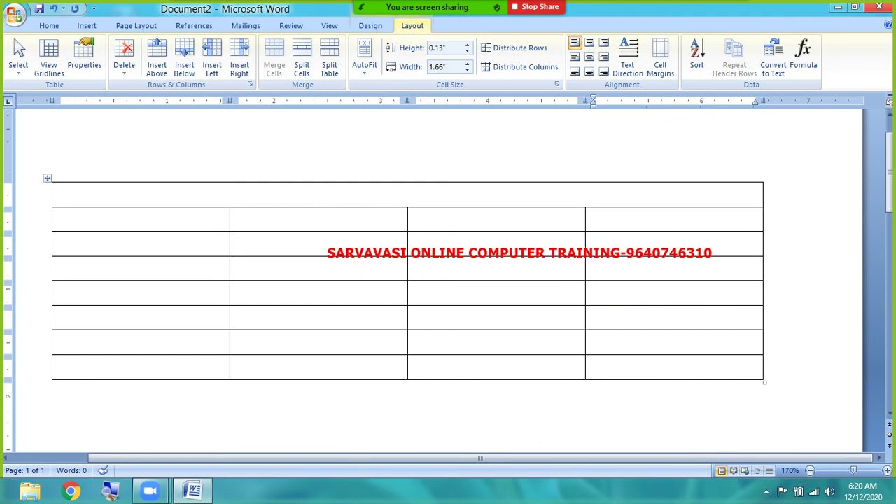
pyautogui.moveTo(58, 193)
pyautogui.mouseDown()
pyautogui.moveTo(494, 293)
pyautogui.moveTo(672, 293)
pyautogui.mouseUp()
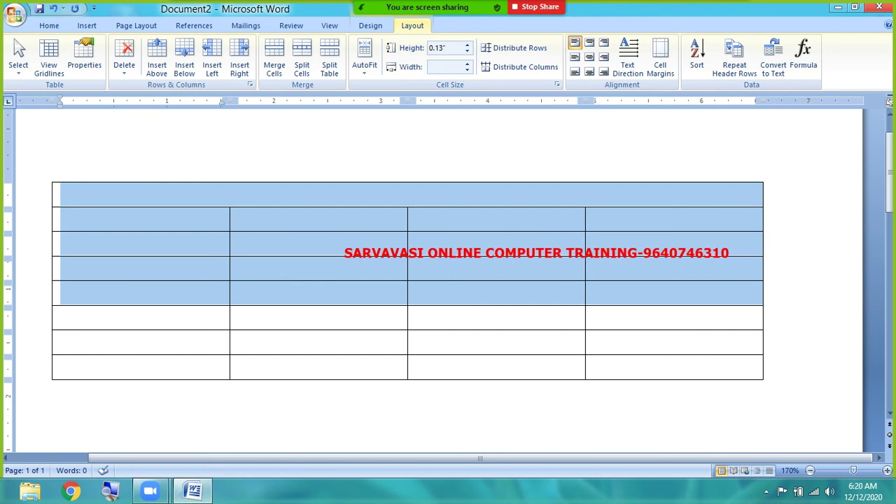
# Split the table above row five and select the upper table's top rows
pyautogui.click(648, 296)
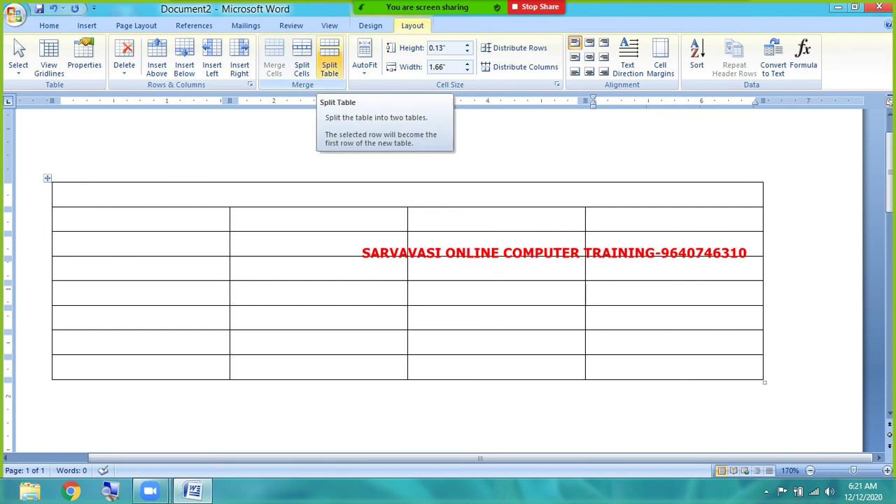
pyautogui.click(329, 61)
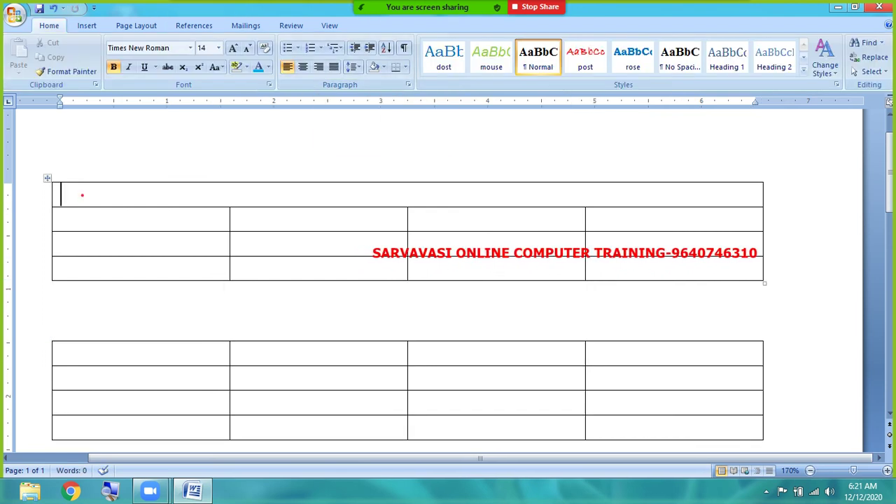
pyautogui.moveTo(80, 195); pyautogui.dragTo(672, 244)
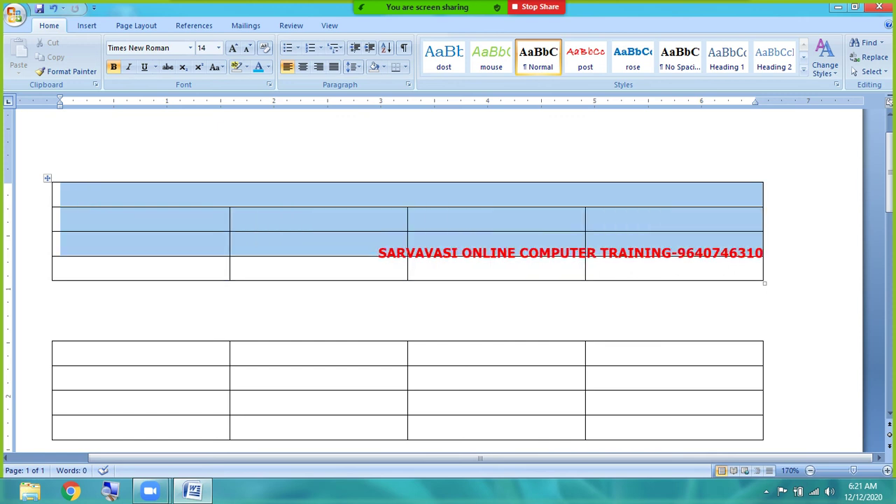
pyautogui.click(412, 26)
# Select rows in the lower table and place the caret in its third row
pyautogui.scroll(-3, 420, 280)
pyautogui.moveTo(127, 245)
pyautogui.mouseDown()
pyautogui.moveTo(322, 294)
pyautogui.moveTo(673, 321)
pyautogui.mouseUp()
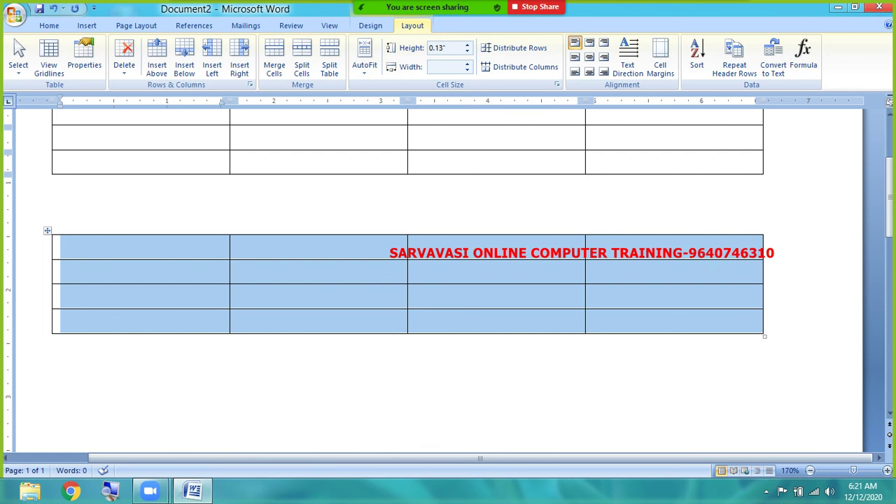
pyautogui.click(349, 289)
pyautogui.hotkey('ctrl', 'z')
pyautogui.hotkey('ctrl', 'z')
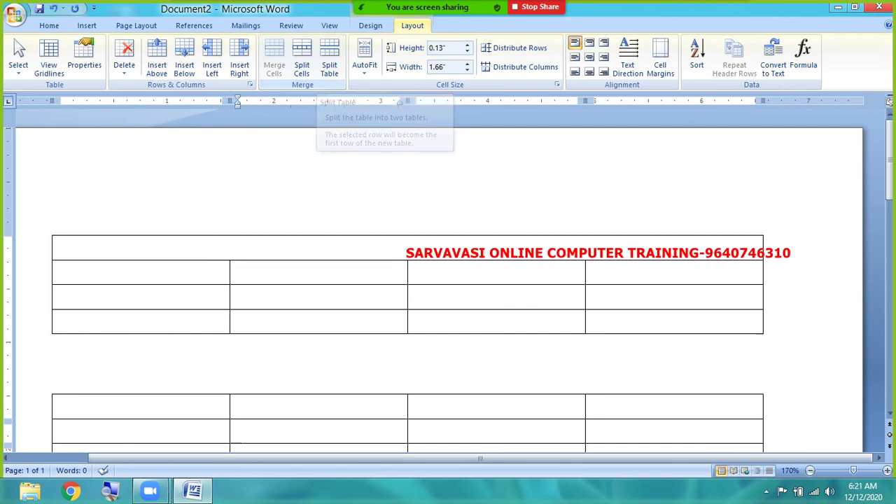
# Split the lower table above its third row with Split Table
pyautogui.scroll(-1, 448, 315)
pyautogui.scroll(-2, 448, 280)
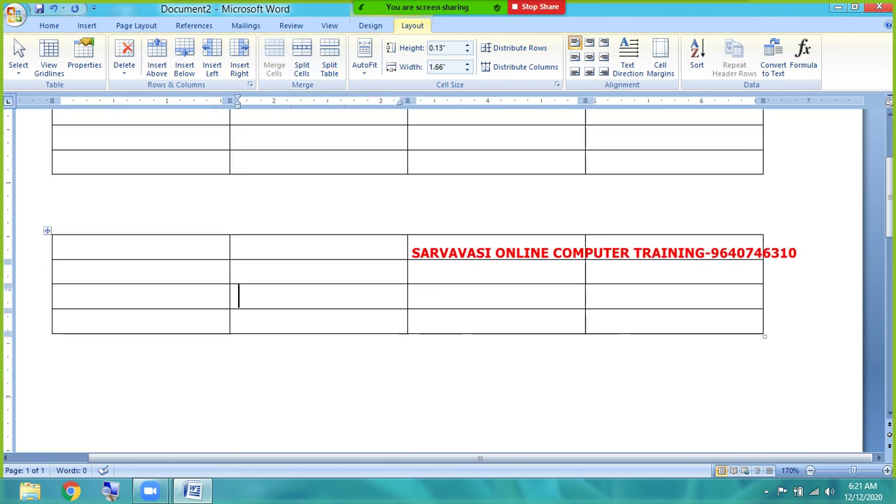
pyautogui.click(450, 304)
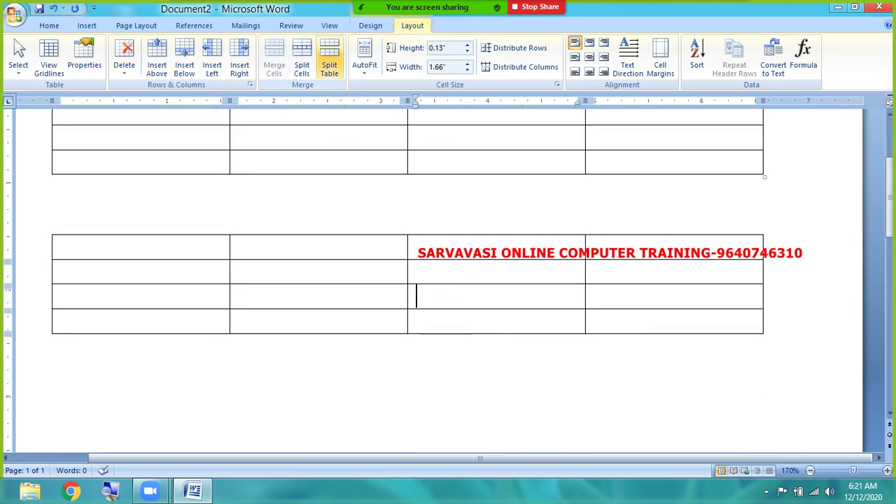
pyautogui.click(329, 64)
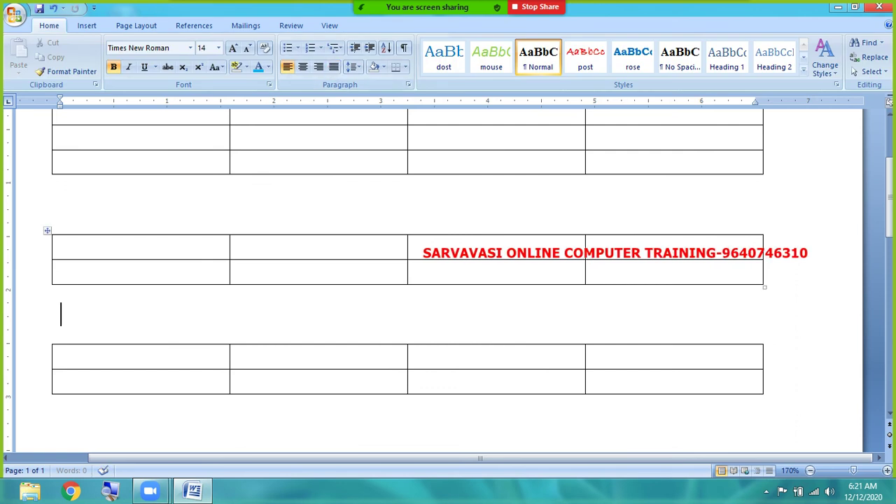
# Check the new middle and bottom tables by selecting and clicking through their cells
pyautogui.moveTo(150, 273); pyautogui.dragTo(154, 252)
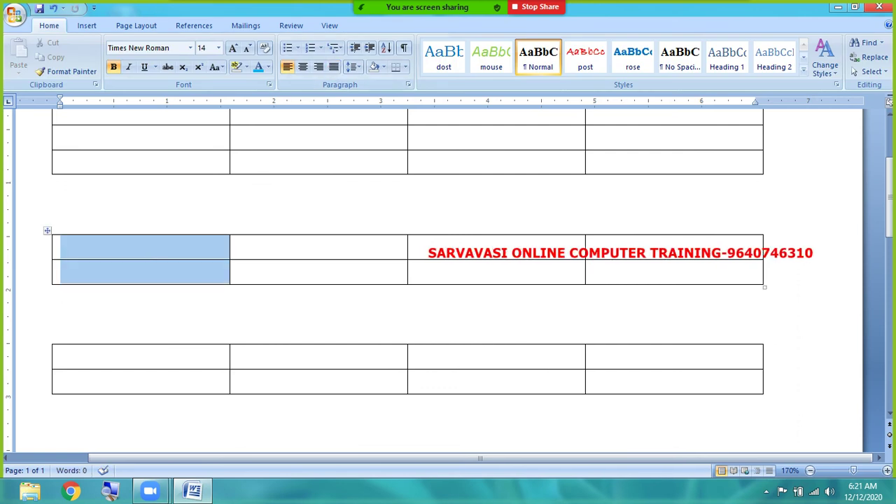
pyautogui.click(172, 266)
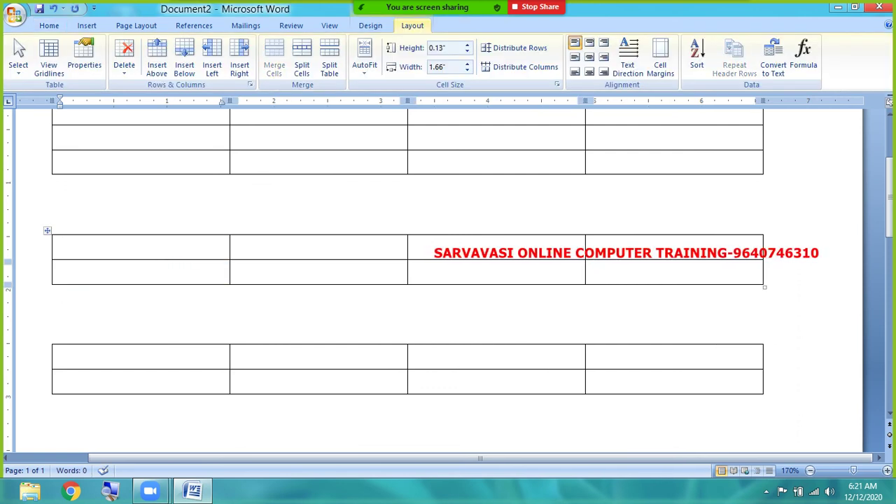
pyautogui.click(172, 355)
pyautogui.click(304, 388)
pyautogui.click(427, 377)
pyautogui.click(431, 359)
pyautogui.click(618, 388)
# Undo the last Split Table so the bottom two tables rejoin into one
pyautogui.click(619, 359)
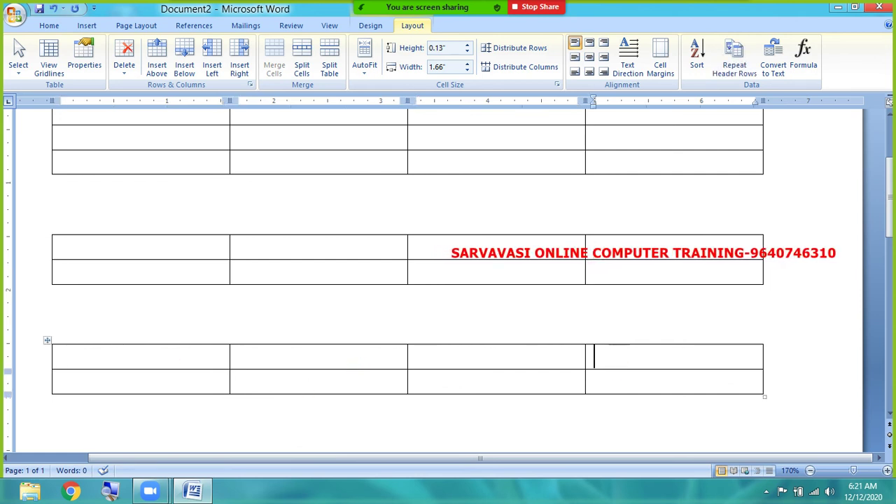
pyautogui.hotkey('ctrl', 'z')
pyautogui.hotkey('ctrl', 'z')
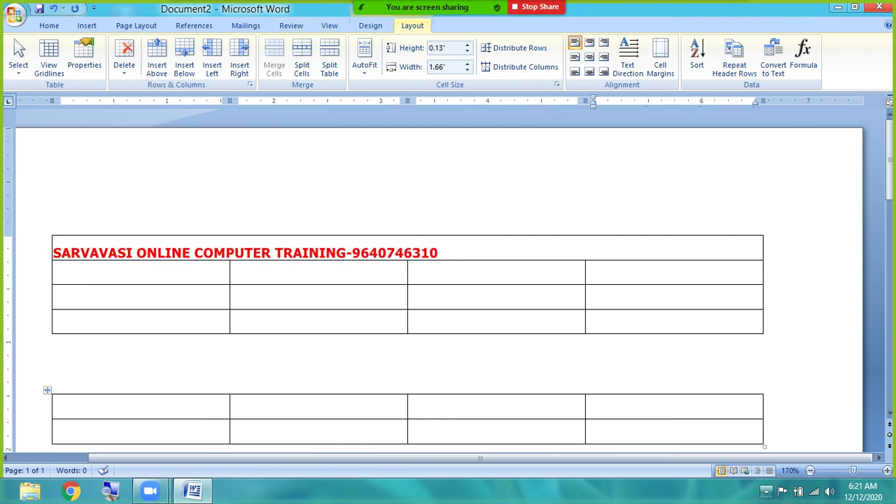
pyautogui.click(766, 491)
pyautogui.rightClick(786, 403)
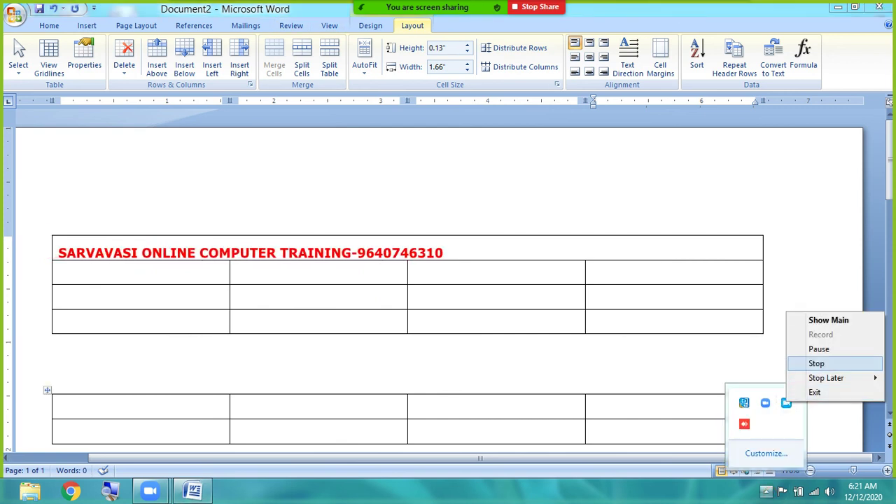